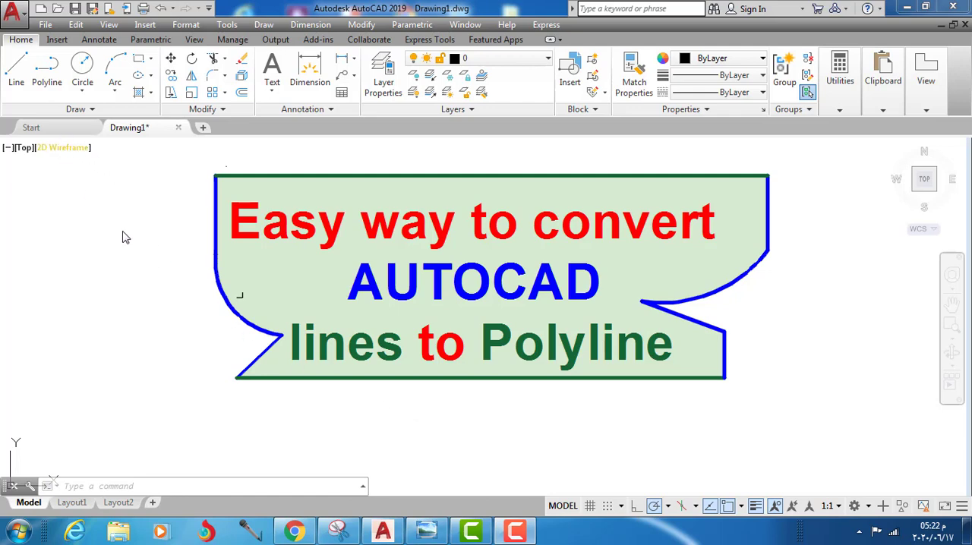
Step: Copy the nine line and arc segments forming the title banner's outline to the clipboard
click(272, 174)
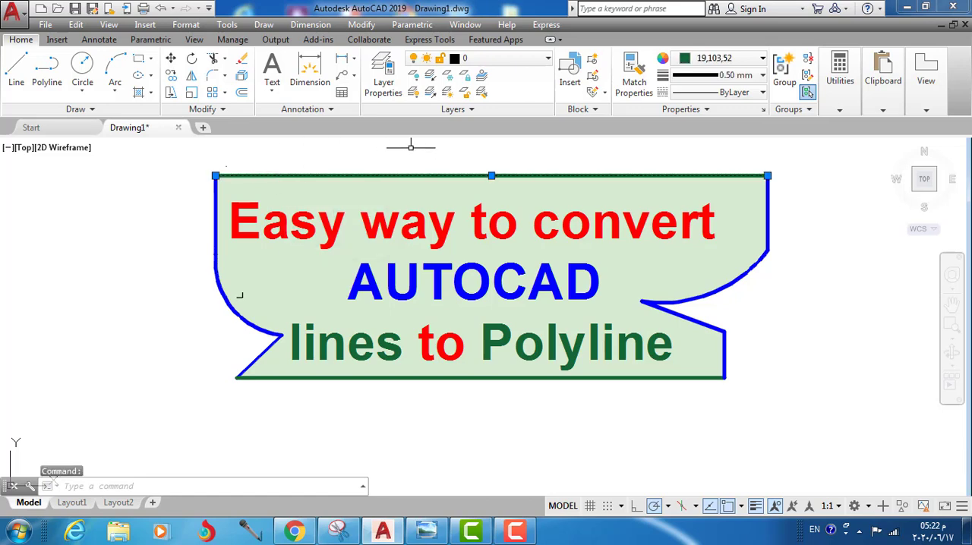
click(768, 203)
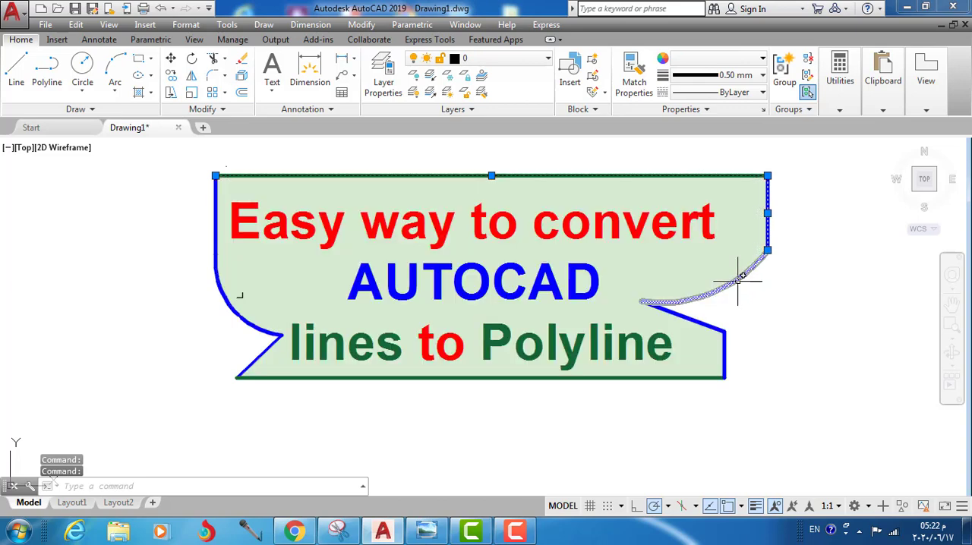
click(736, 279)
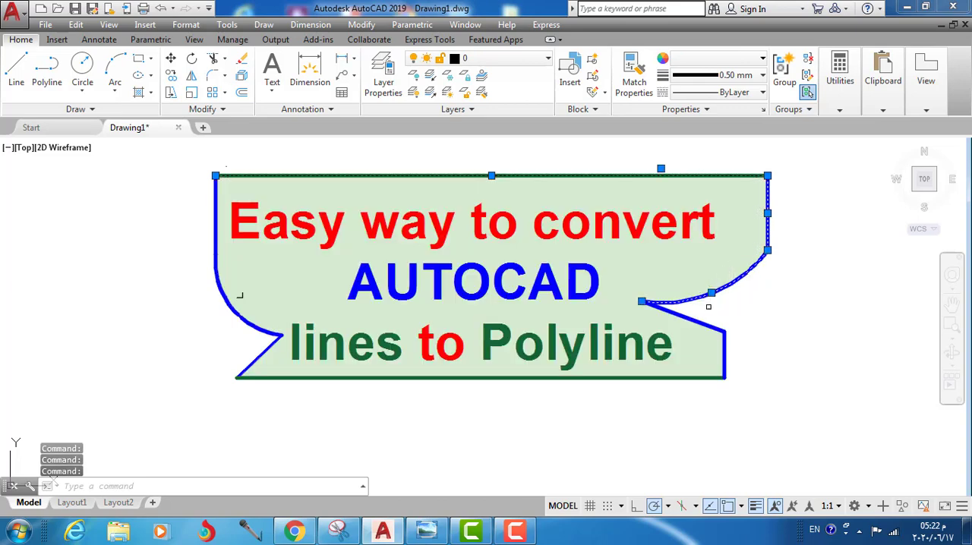
click(698, 322)
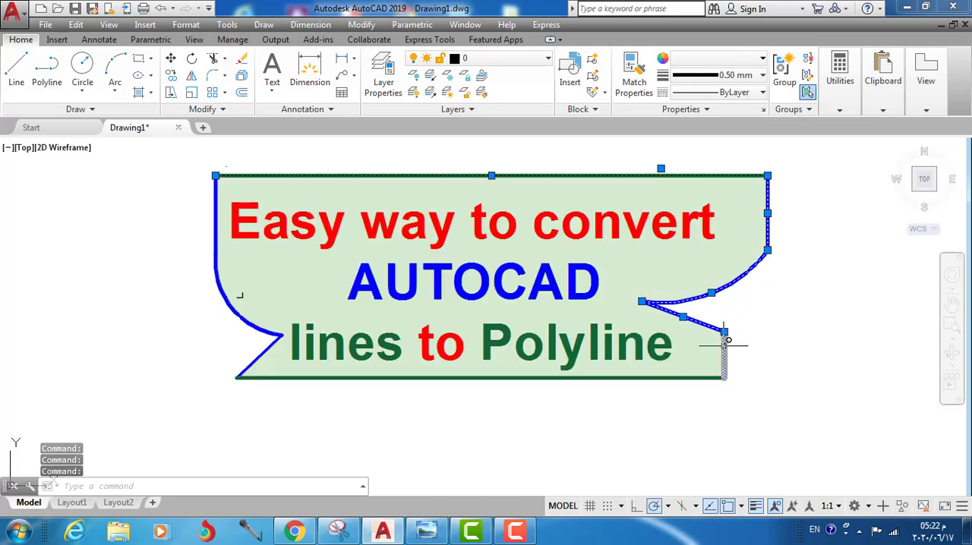
click(724, 346)
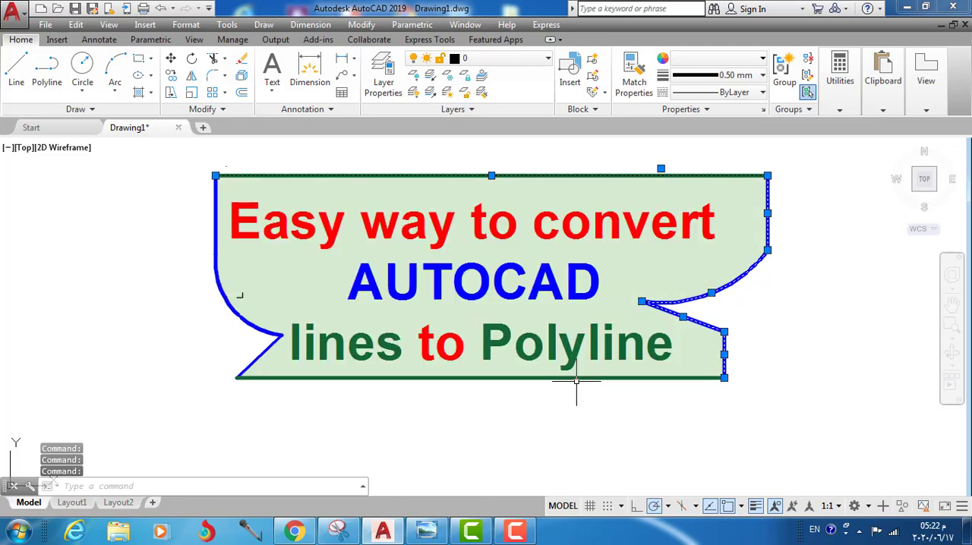
click(576, 378)
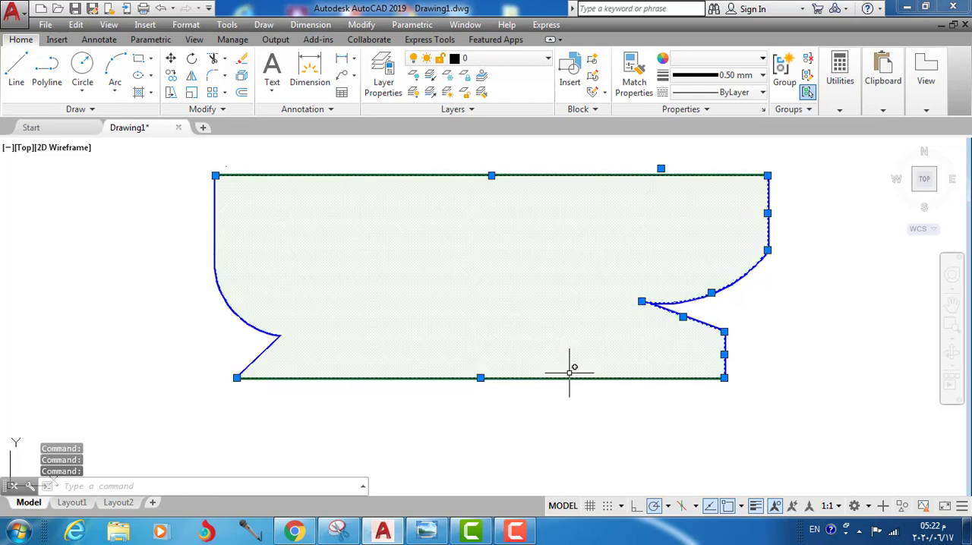
click(260, 357)
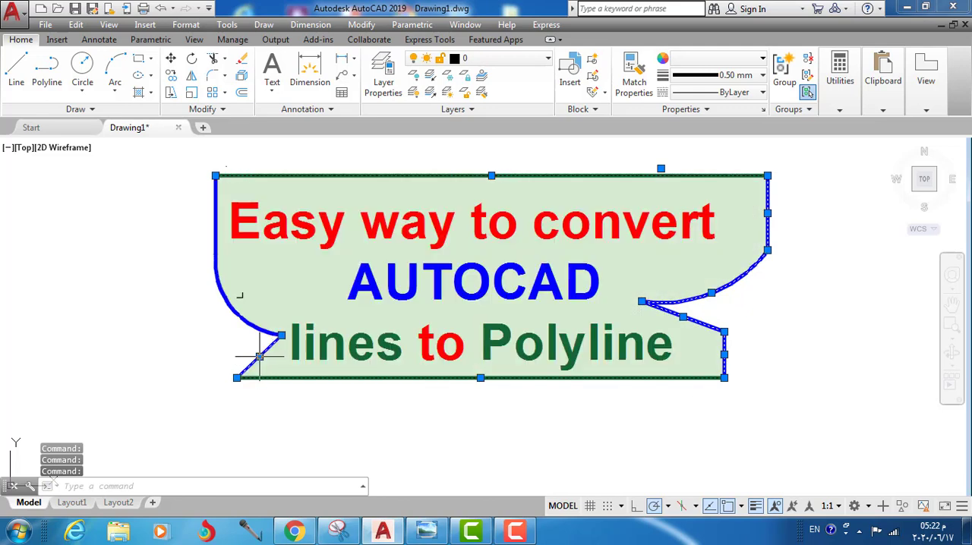
click(240, 312)
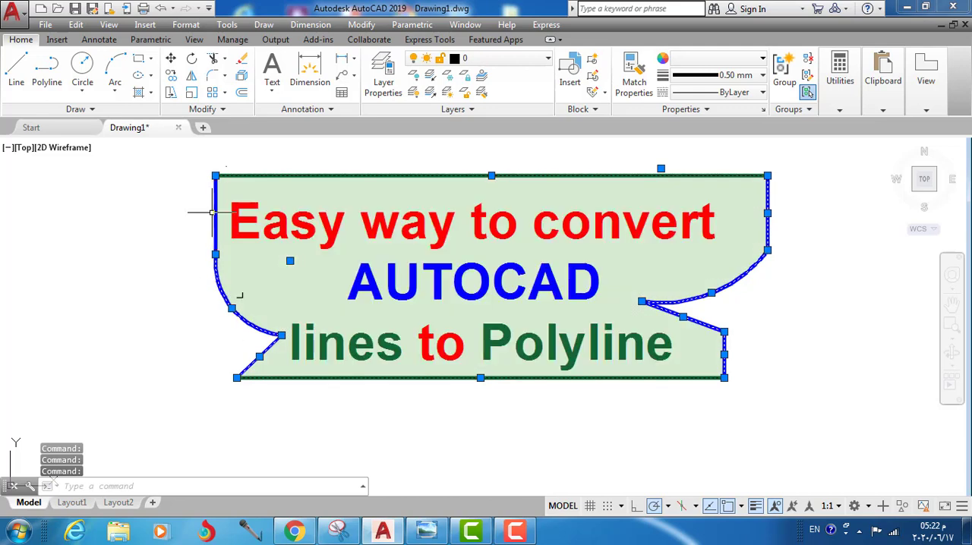
click(216, 207)
key(ctrl+c)
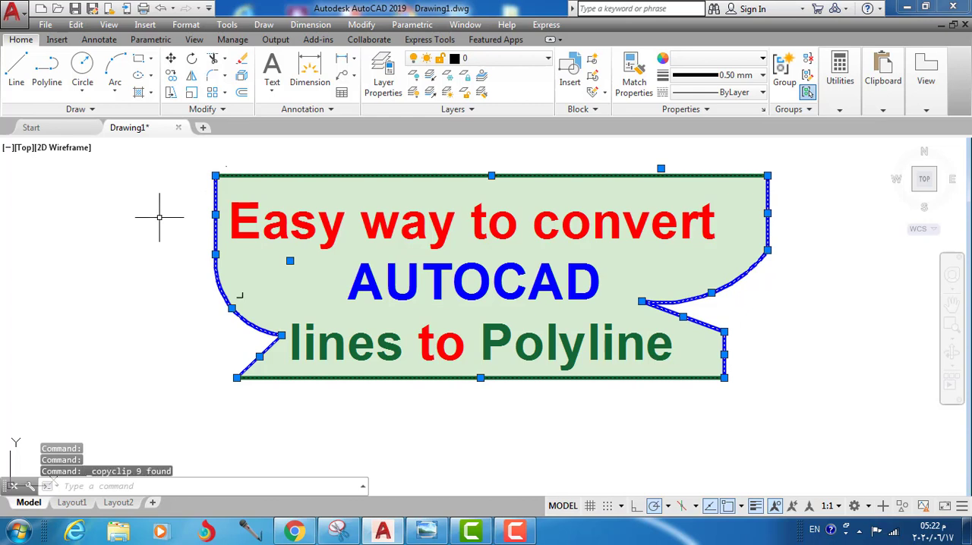
key(Escape)
Step: Paste the copied outline into the empty area below and to the right of the title banner
scroll(160, 218, down, 4)
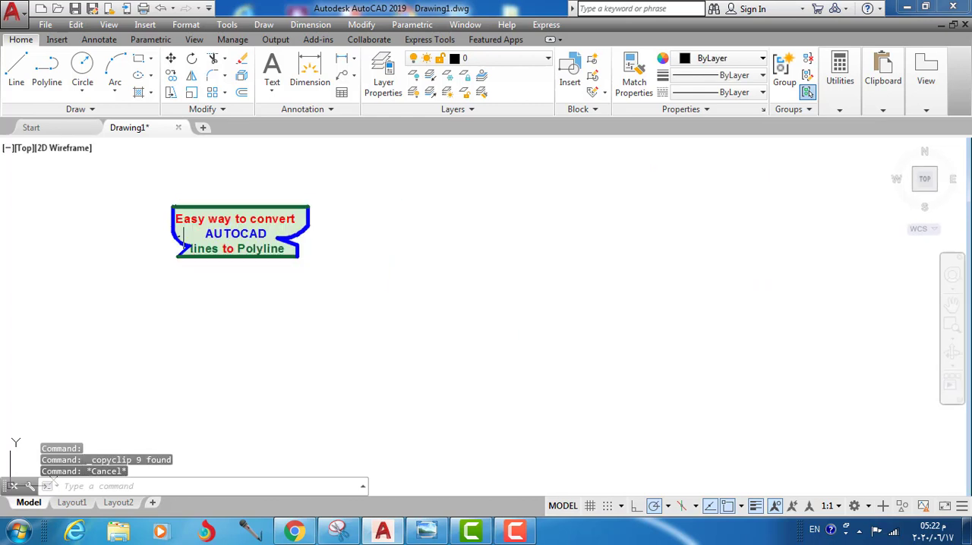
key(ctrl+v)
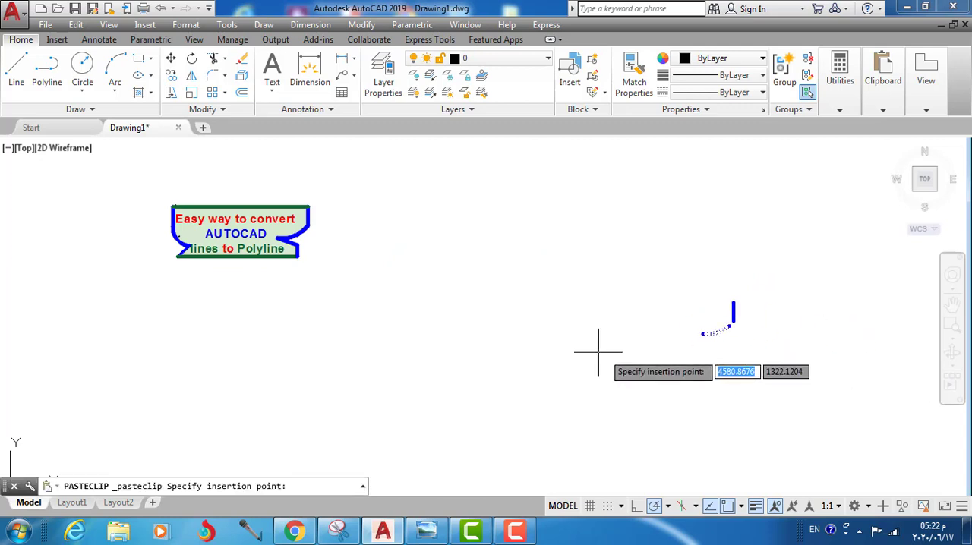
click(484, 355)
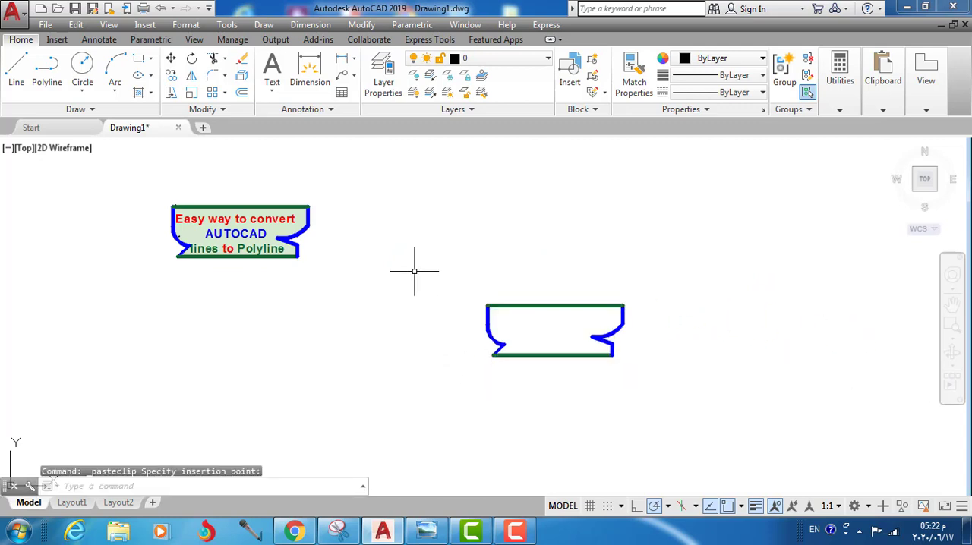
scroll(425, 328, up, 2)
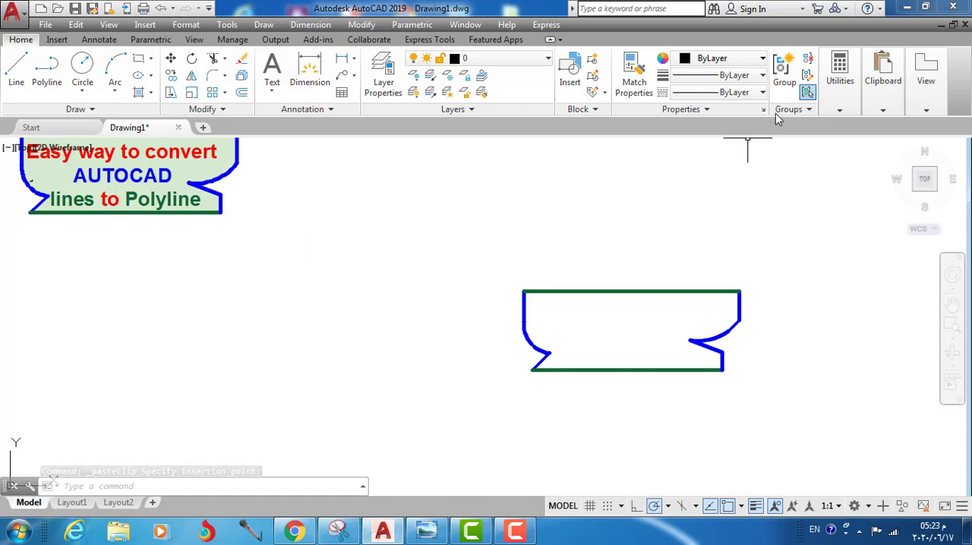
Step: Set the lineweight of all segments in the pasted outline to ByLayer
click(762, 60)
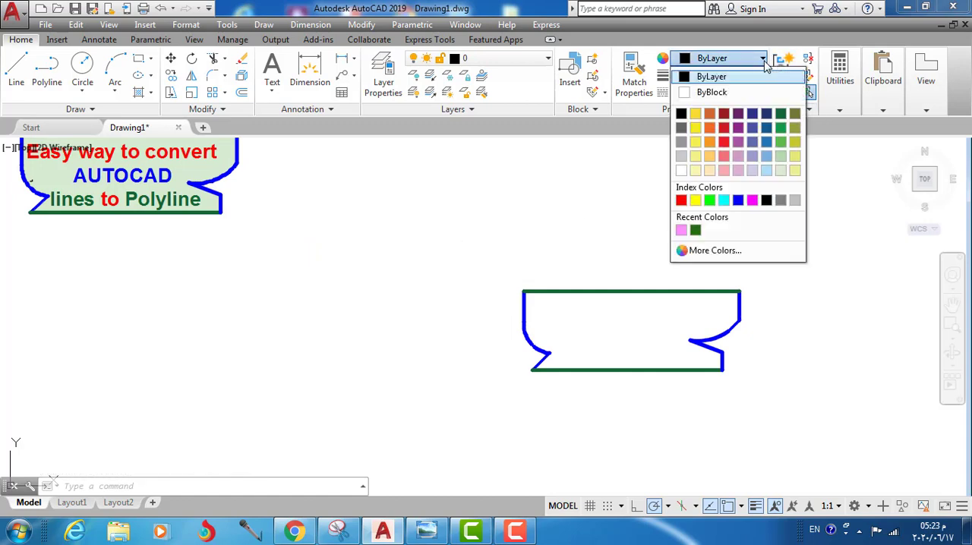
click(699, 78)
click(803, 266)
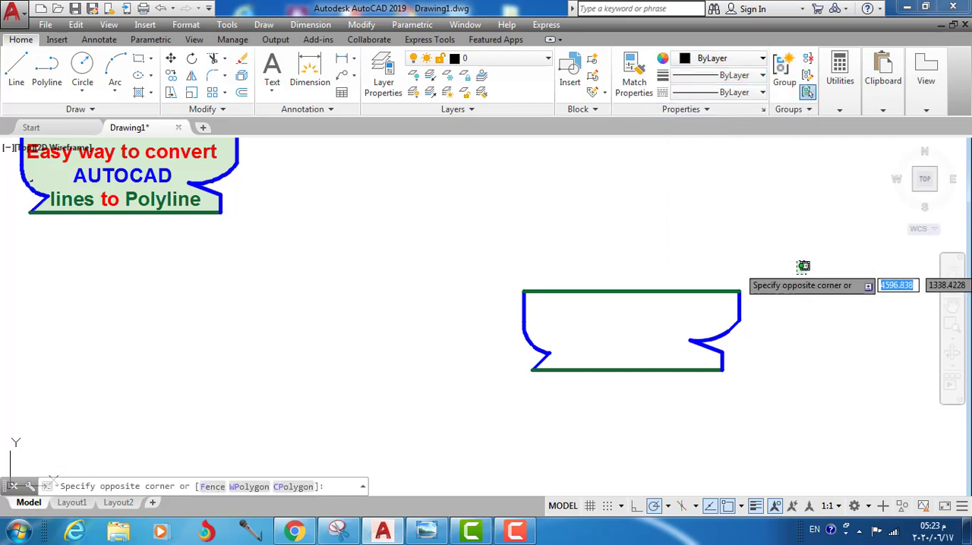
click(434, 419)
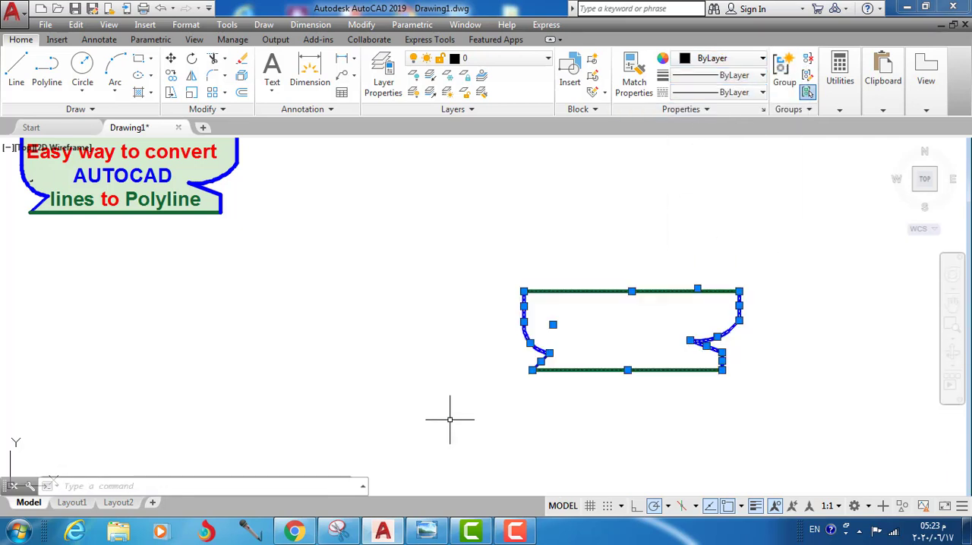
click(762, 75)
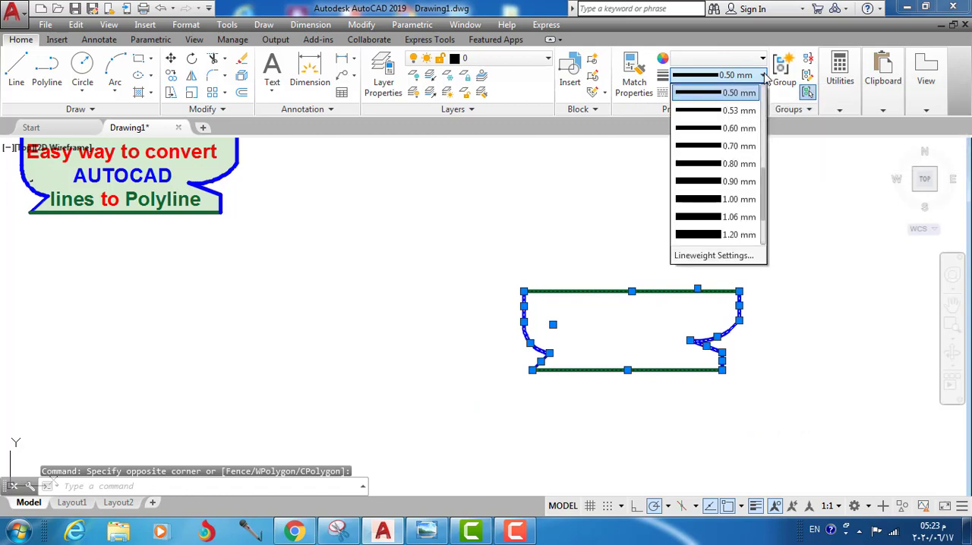
drag(763, 181, 766, 84)
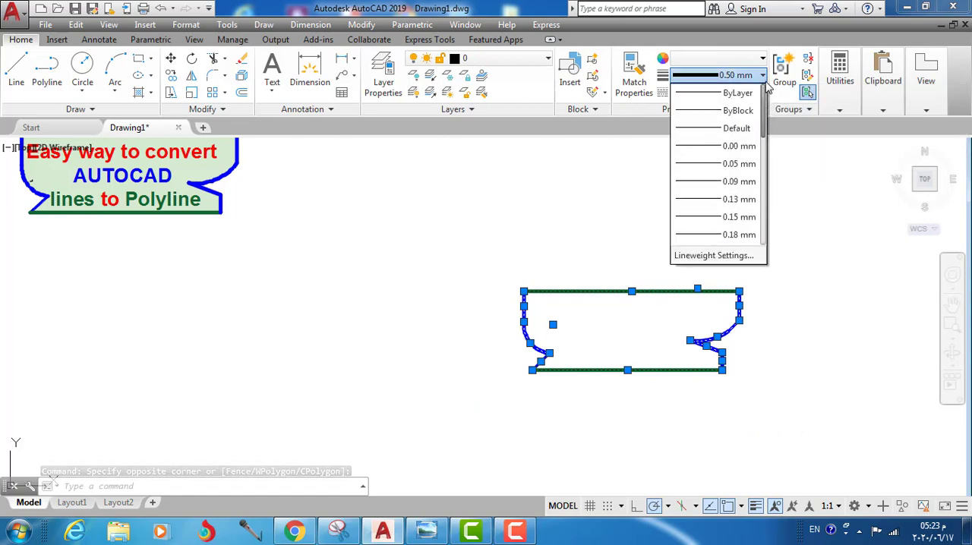
click(708, 94)
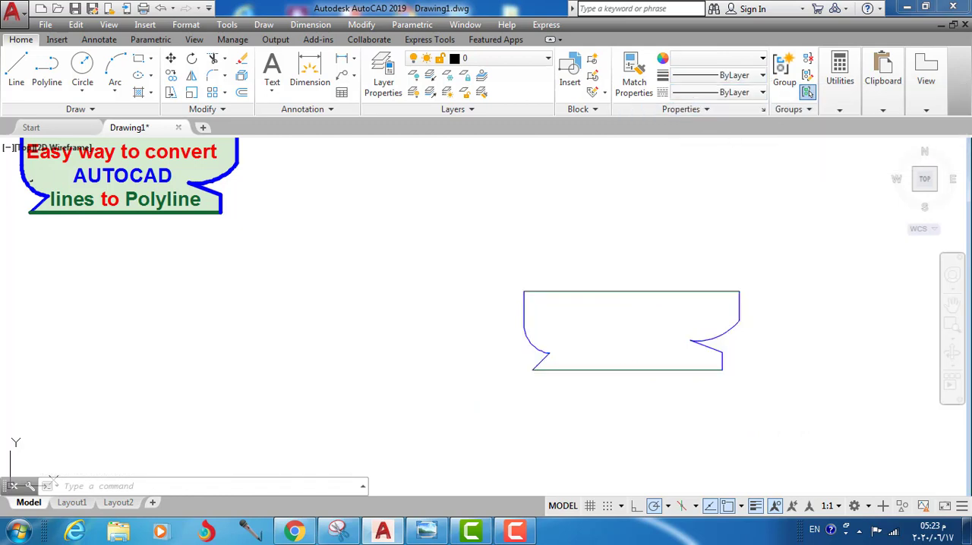
Step: Set the colour of the selected pasted outline segments to ByLayer and clear the selection
click(763, 61)
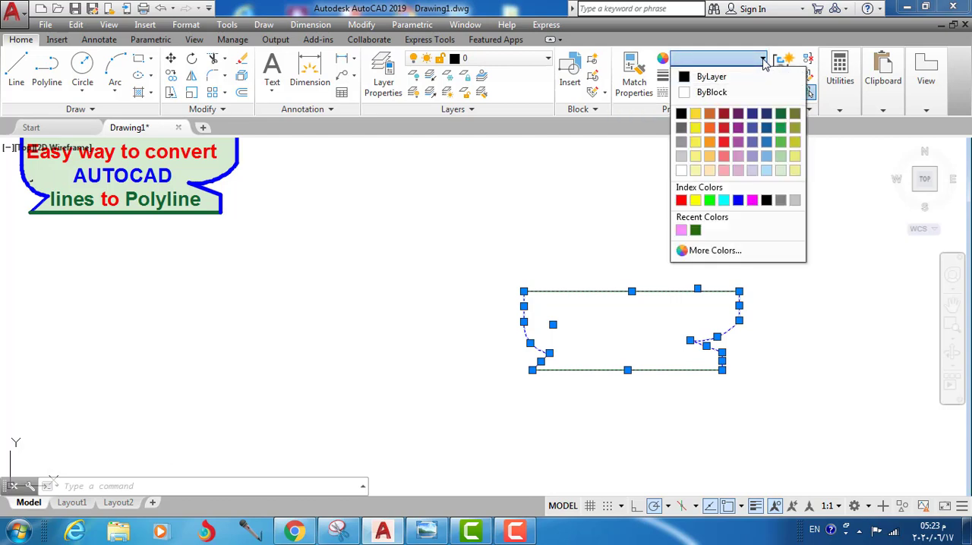
click(717, 76)
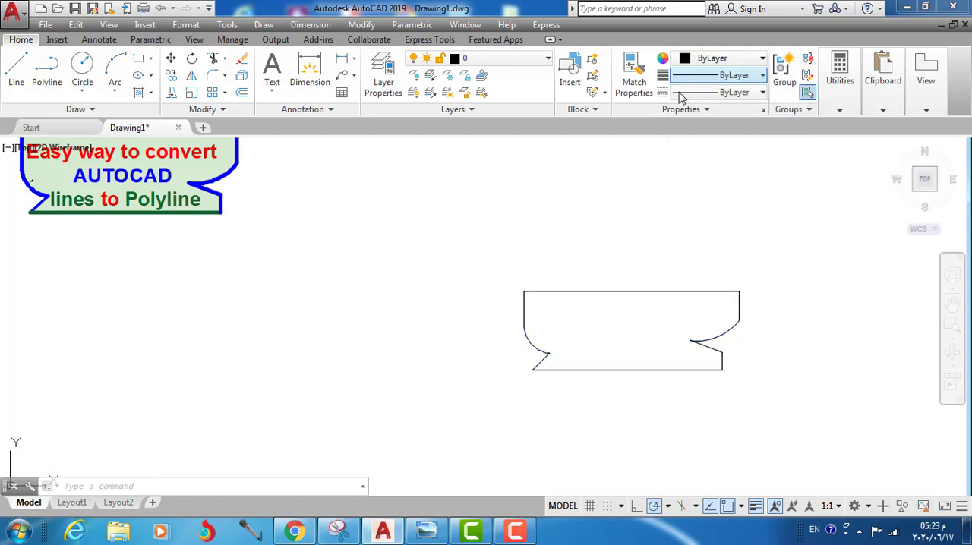
click(616, 234)
key(Escape)
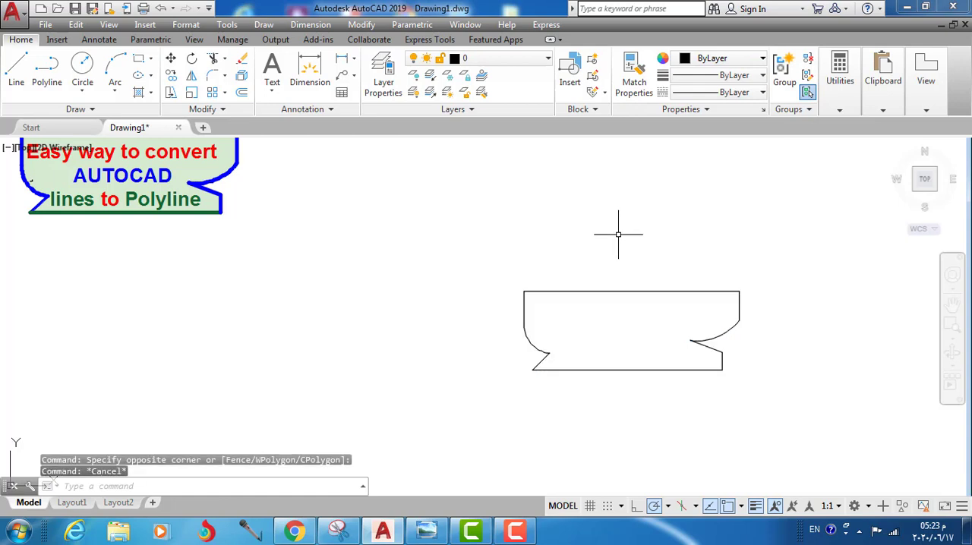
Step: Select the pasted outline's top line, right-hand line and both arcs individually to check whether they are separate objects
click(619, 292)
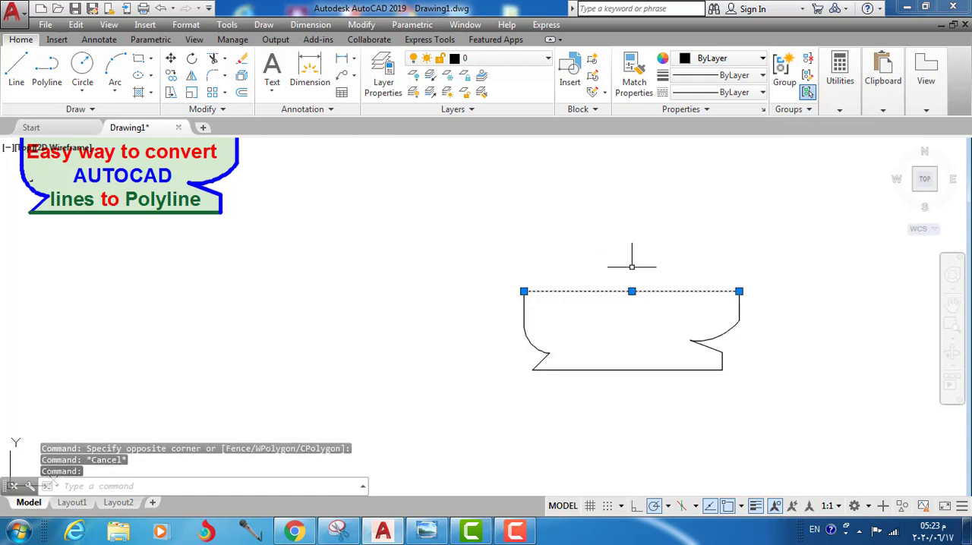
click(739, 307)
click(717, 336)
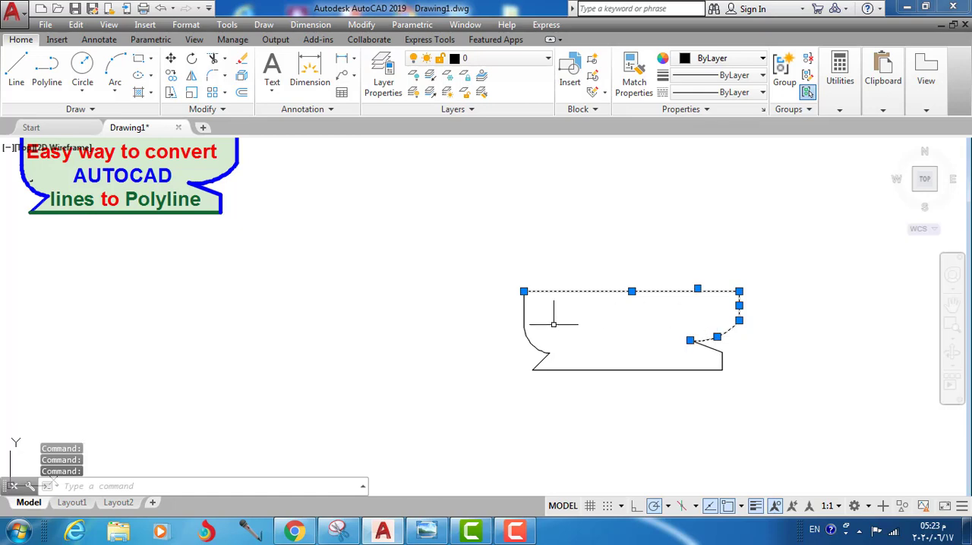
click(536, 341)
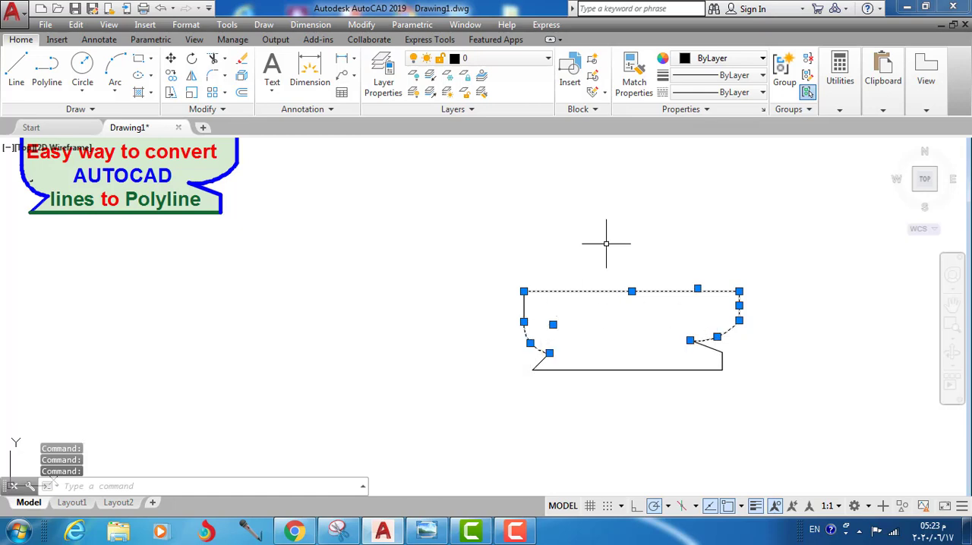
key(Escape)
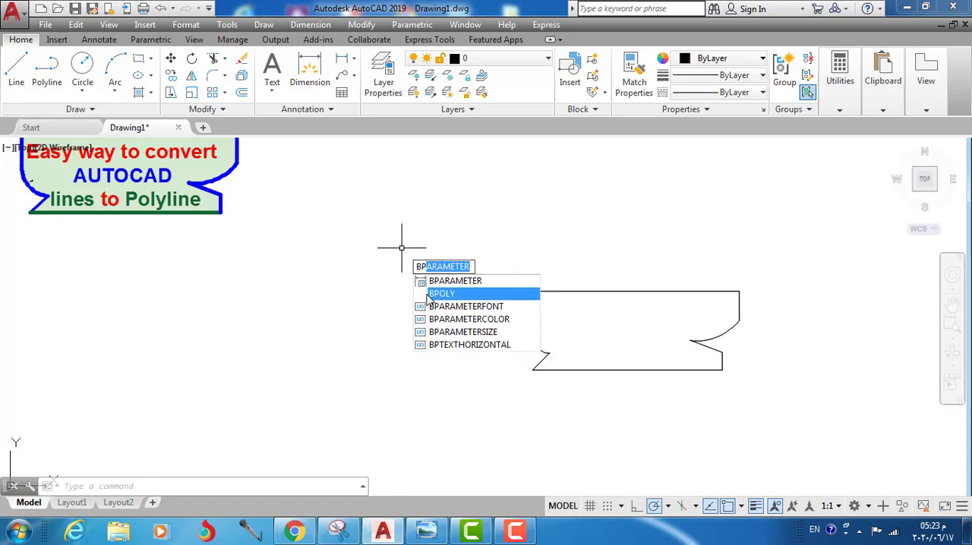
Step: Try to create a Polyline boundary with BPOLY from an internal point inside the pasted outline
click(442, 296)
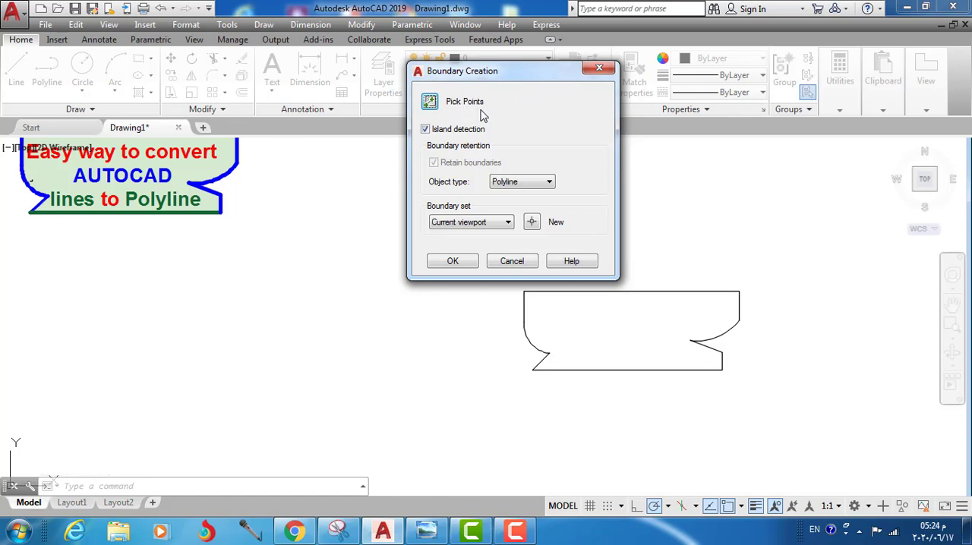
click(550, 183)
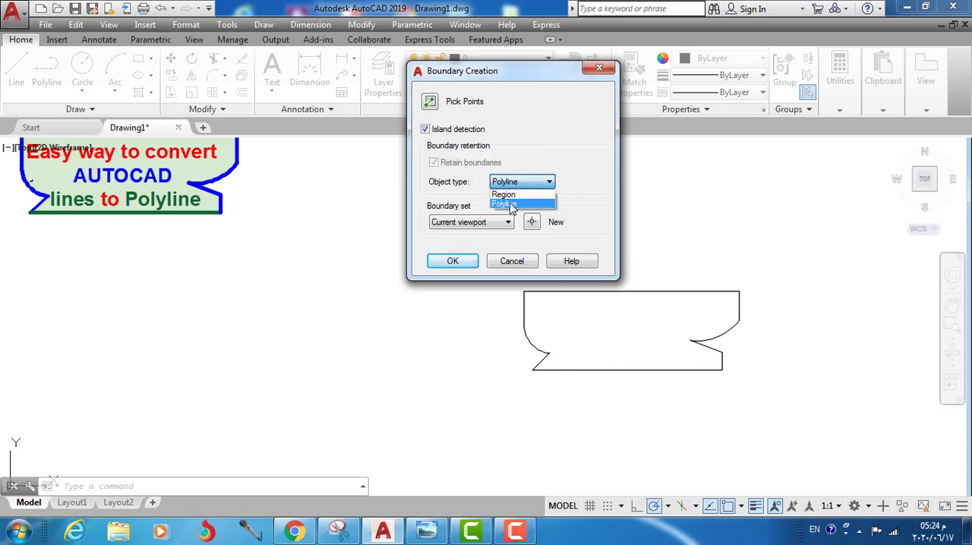
click(574, 166)
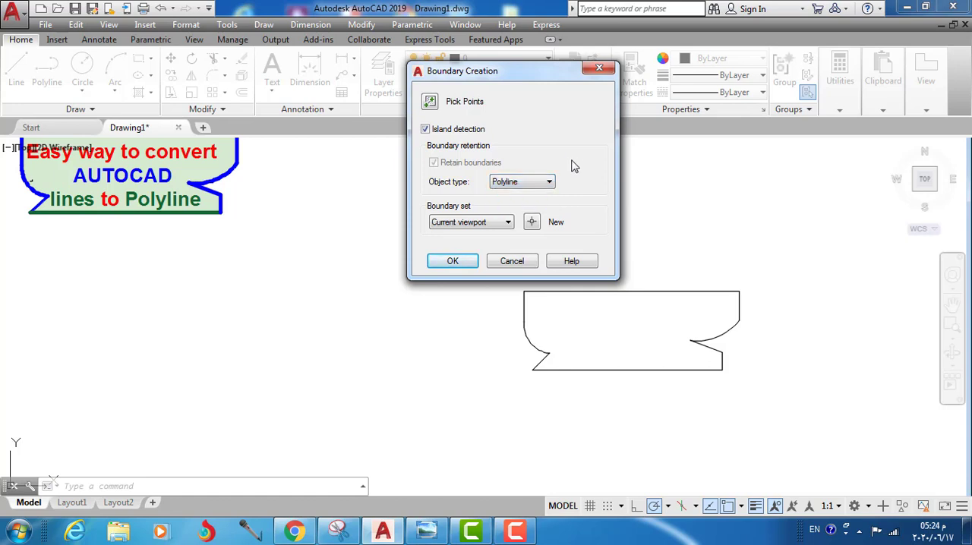
click(430, 104)
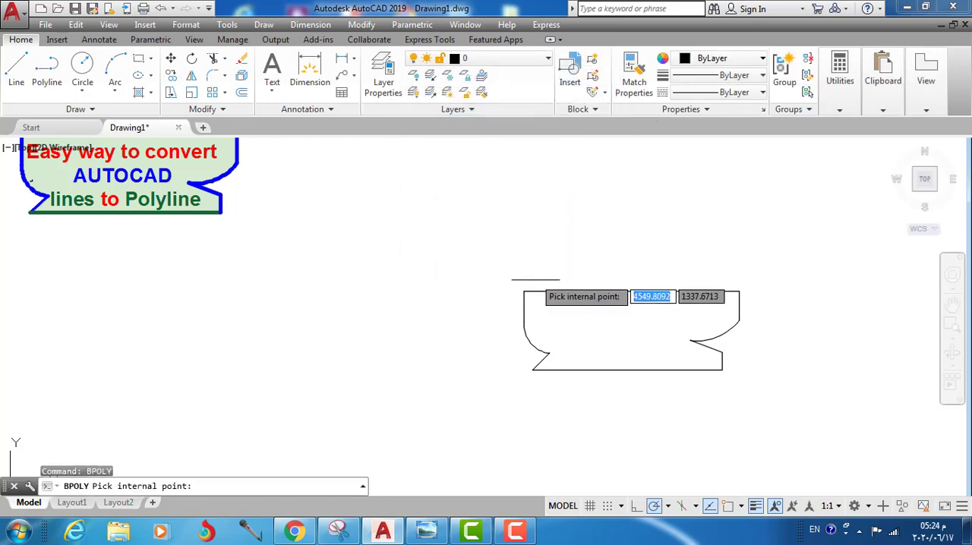
click(597, 322)
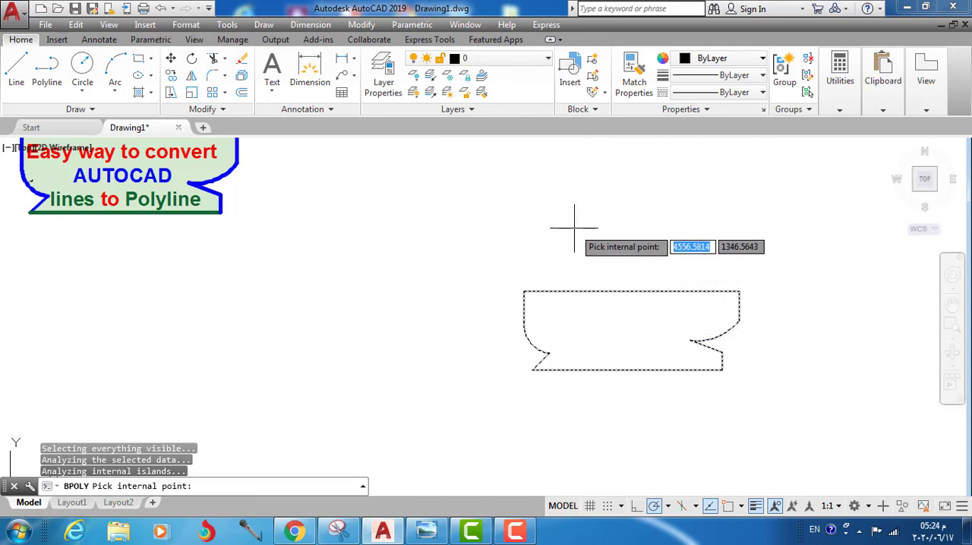
key(Escape)
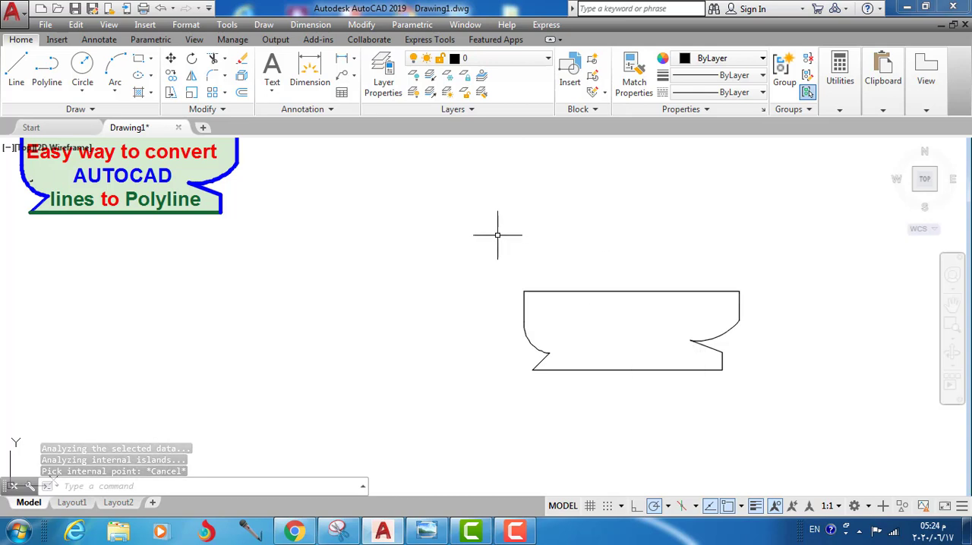
Step: Undo the BPOLY command and the pasted outline's last colour change
key(ctrl+z)
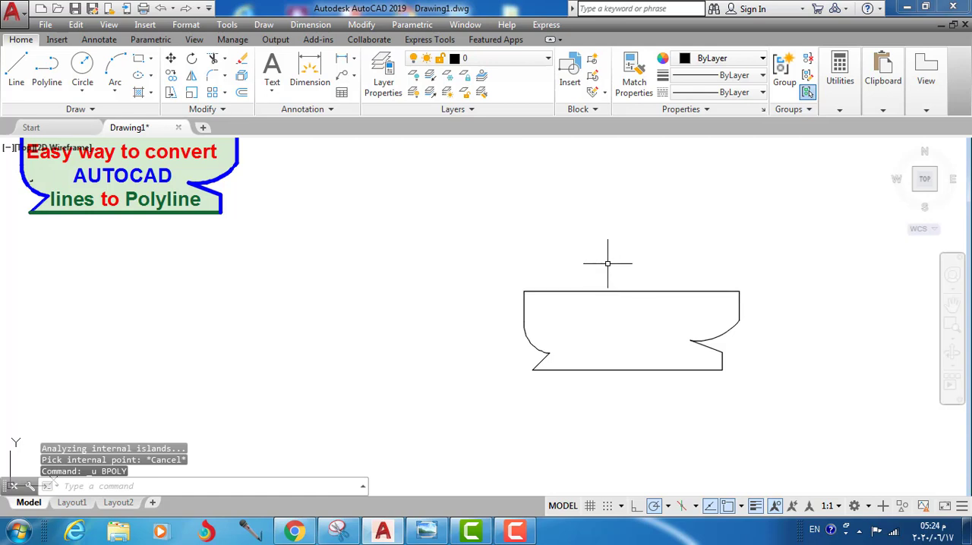
key(ctrl+z)
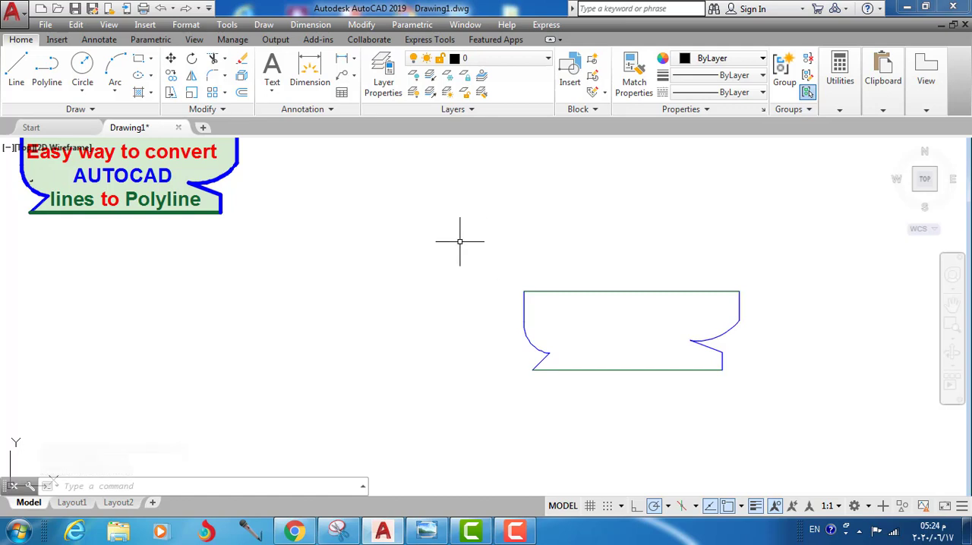
key(Escape)
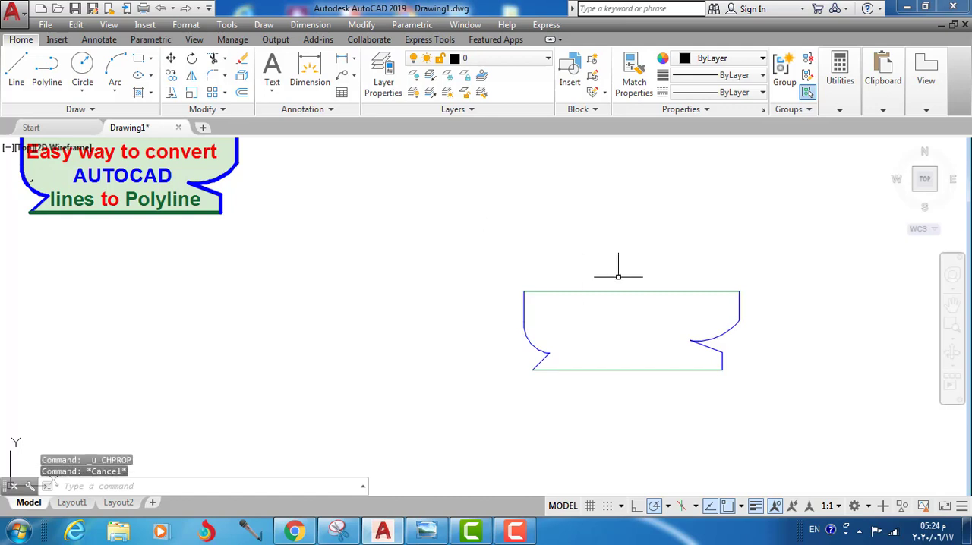
Step: Set the colour of all the pasted outline's lines and arcs to ByLayer and clear the selection
click(778, 273)
click(477, 394)
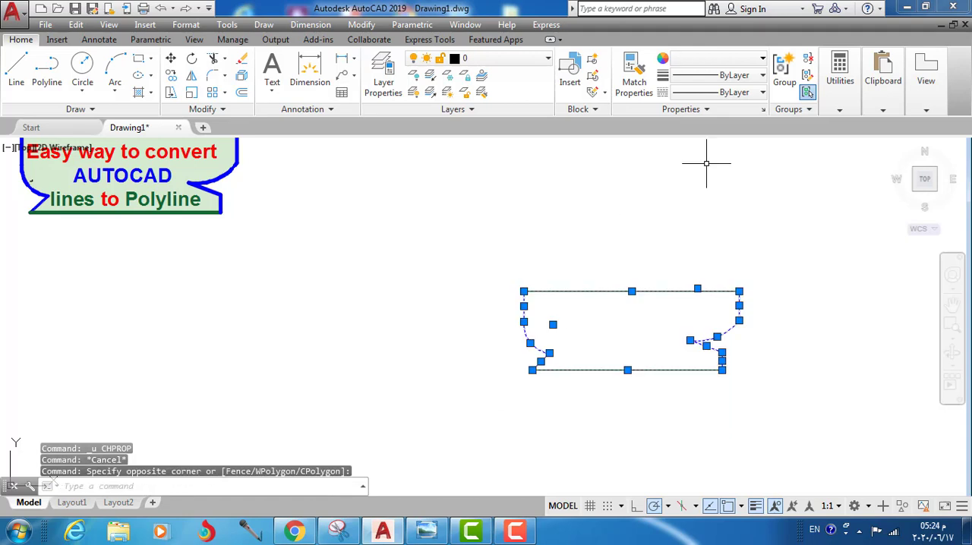
click(763, 63)
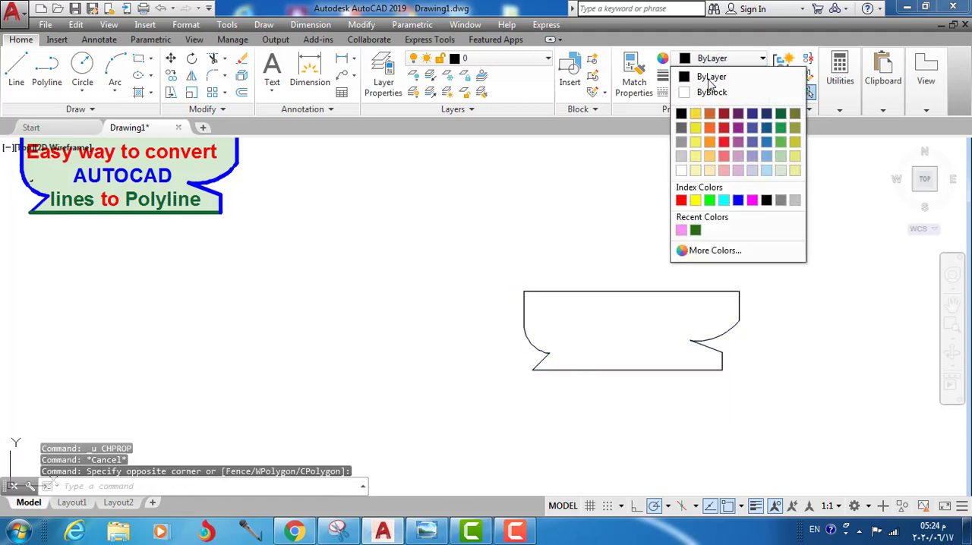
click(710, 76)
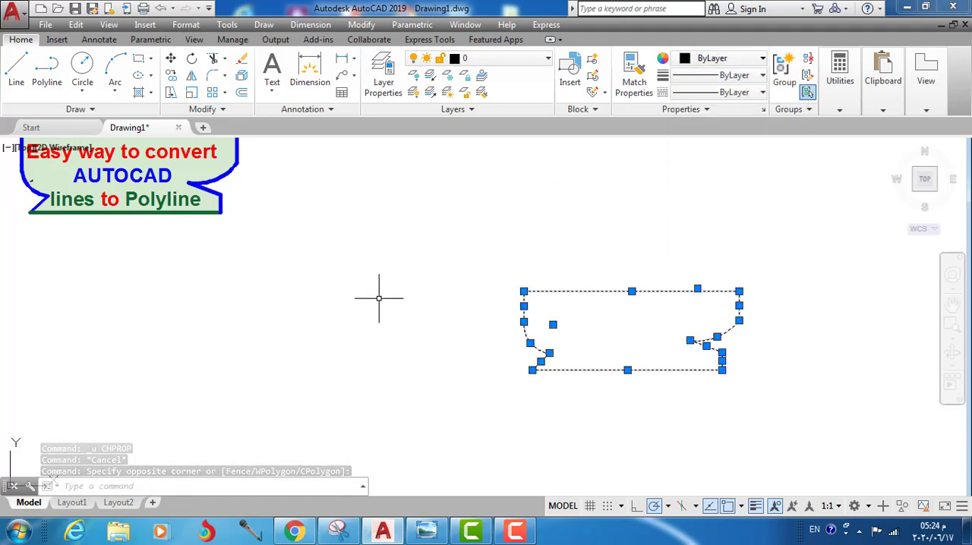
key(Escape)
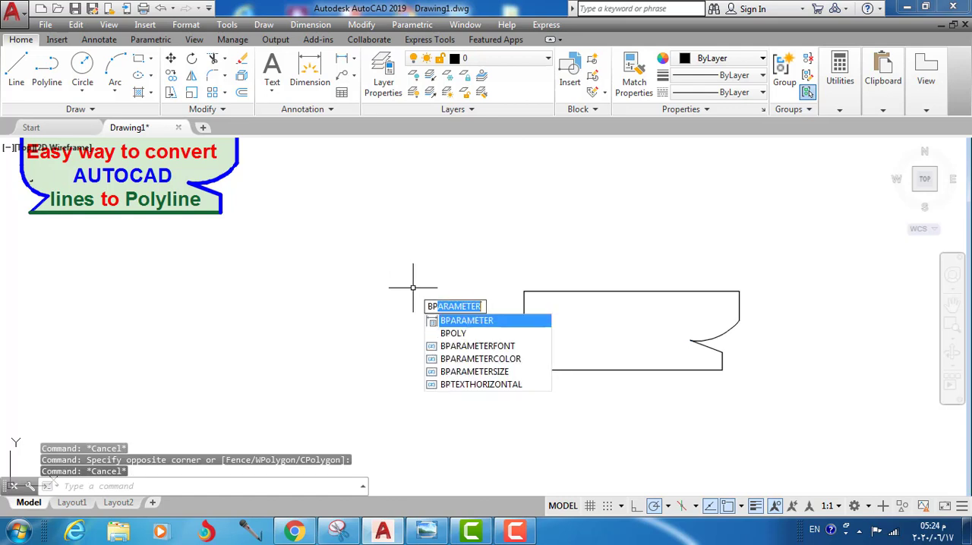
Step: Create a Polyline boundary with BPOLY from an internal point inside the pasted outline
click(452, 333)
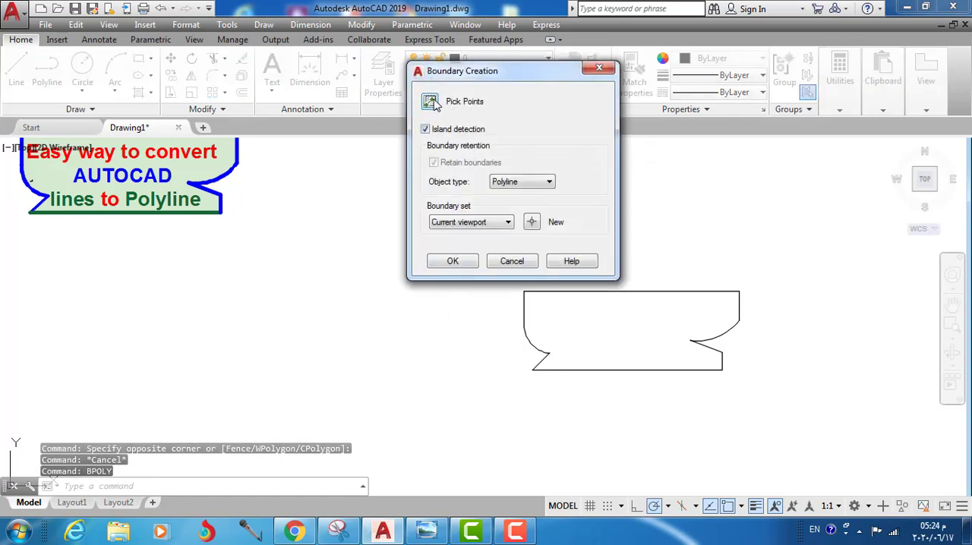
click(430, 102)
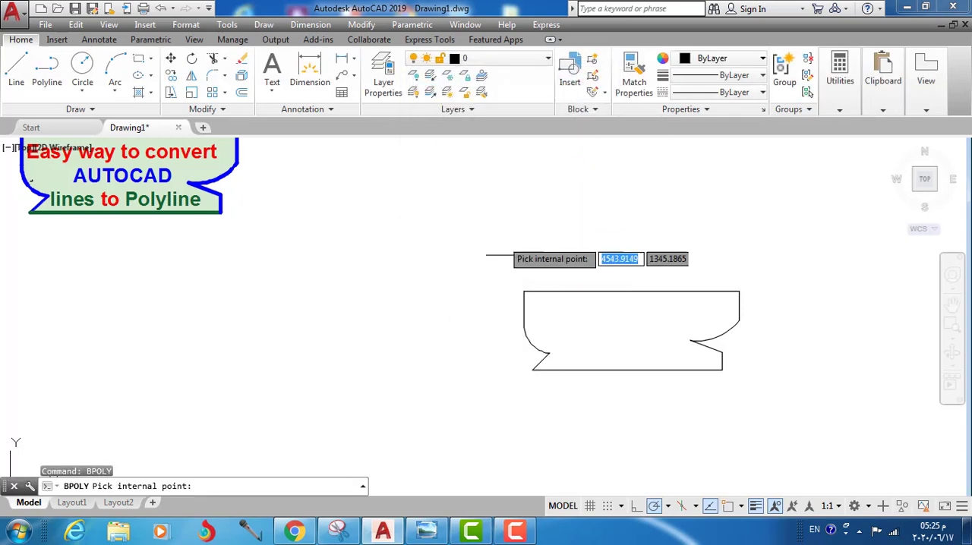
click(581, 323)
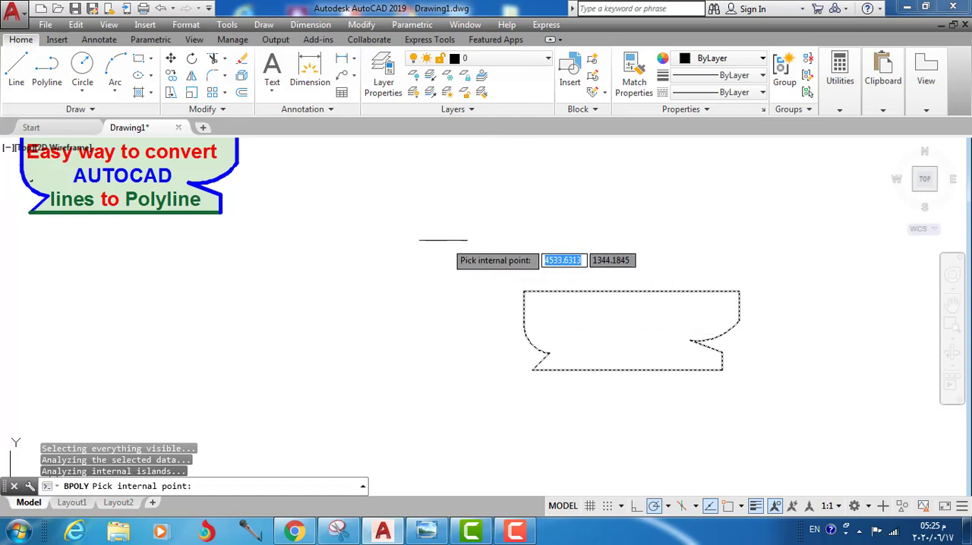
click(405, 211)
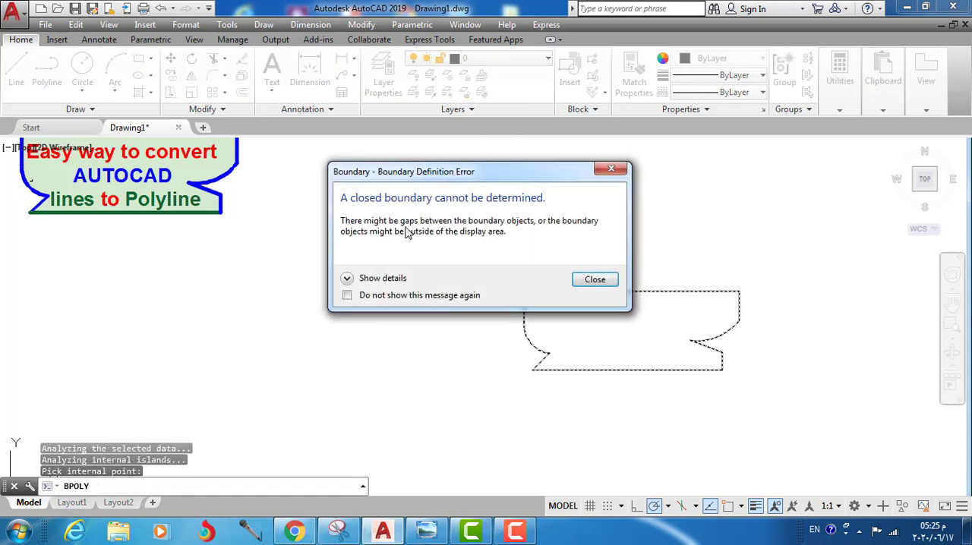
click(594, 279)
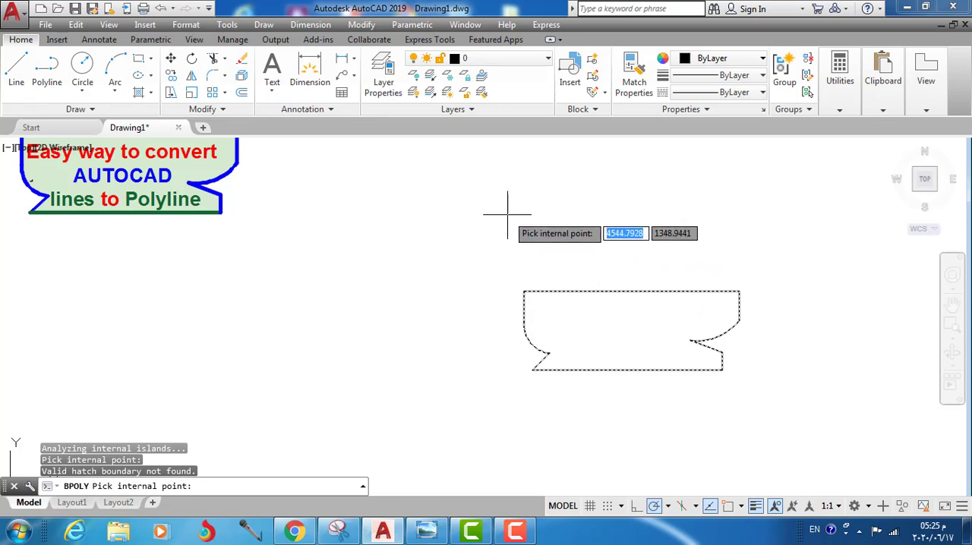
key(Return)
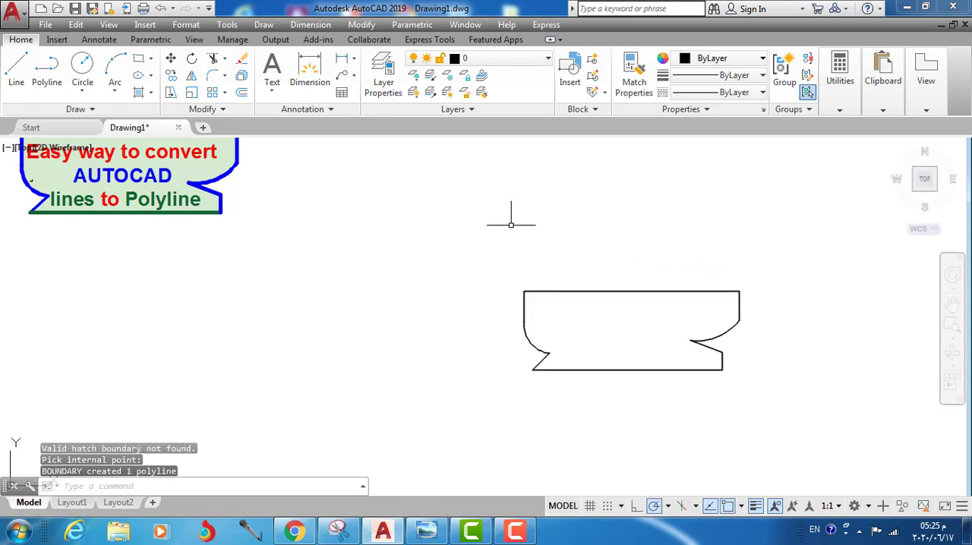
Step: Move the new boundary polyline horizontally to the empty space on the left of the original outline
click(575, 292)
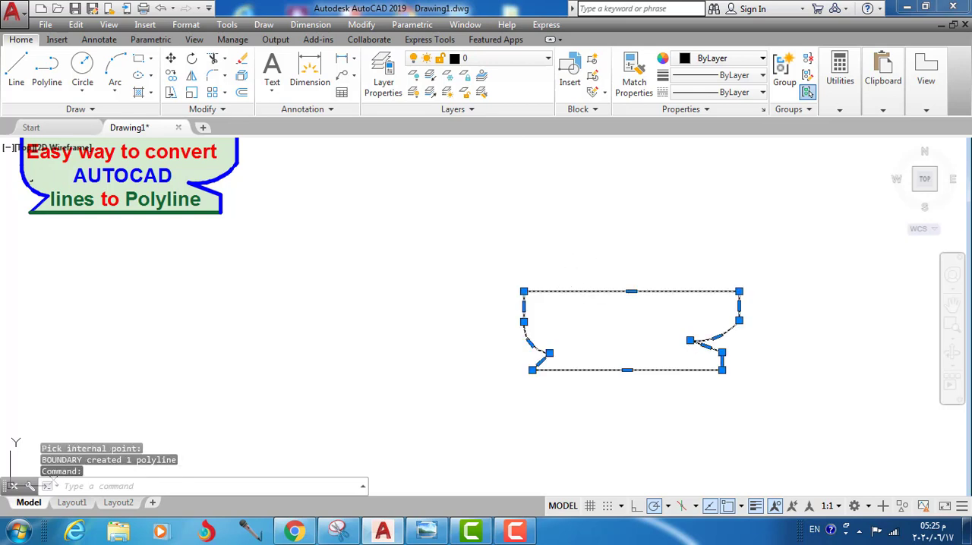
right_click(555, 211)
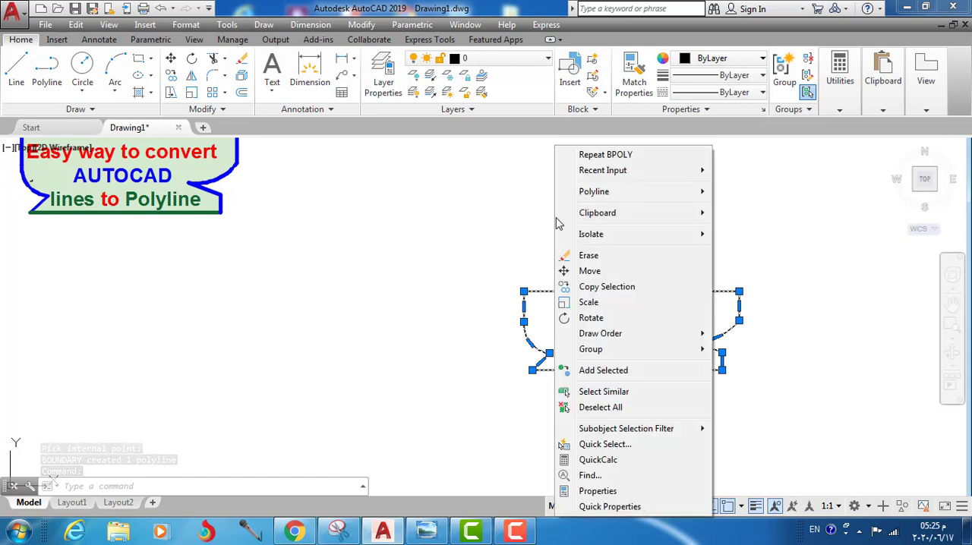
click(590, 272)
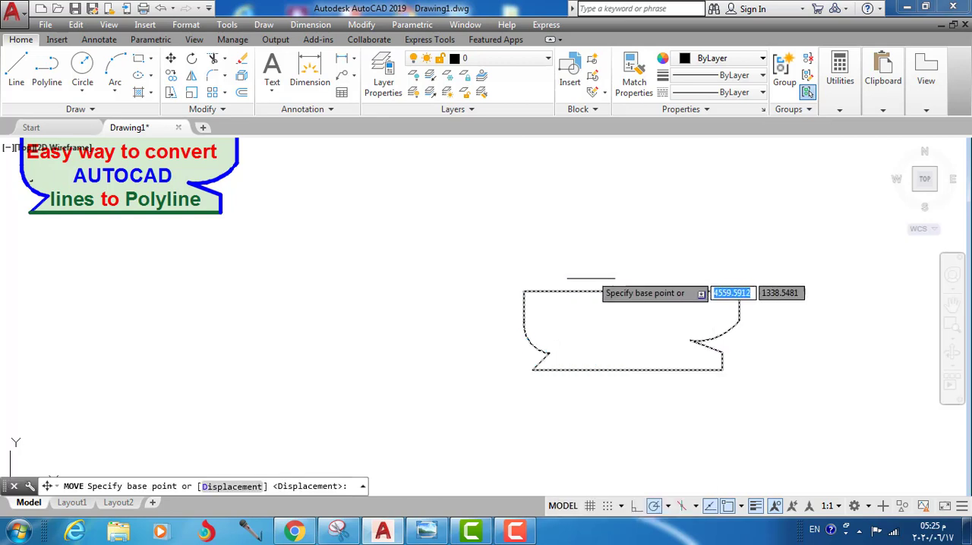
click(611, 324)
click(335, 324)
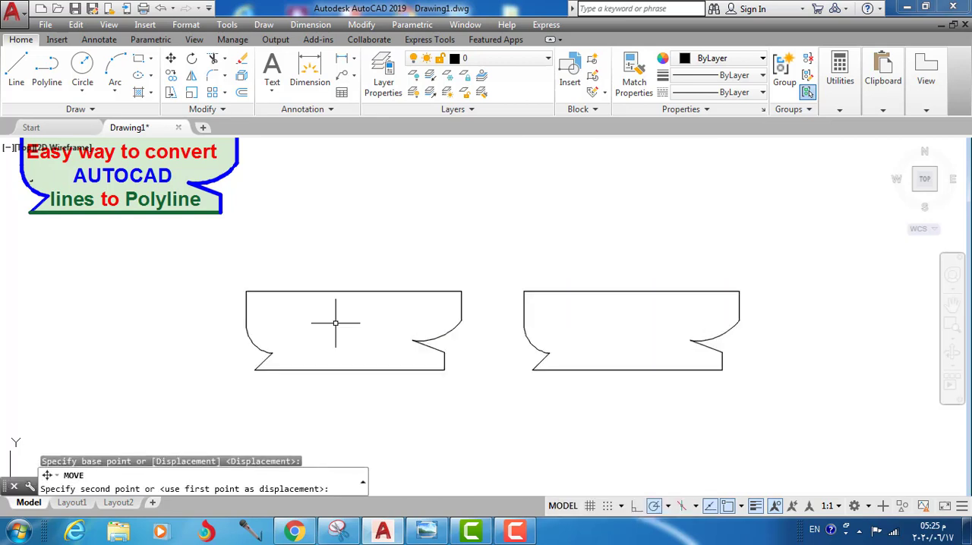
key(Escape)
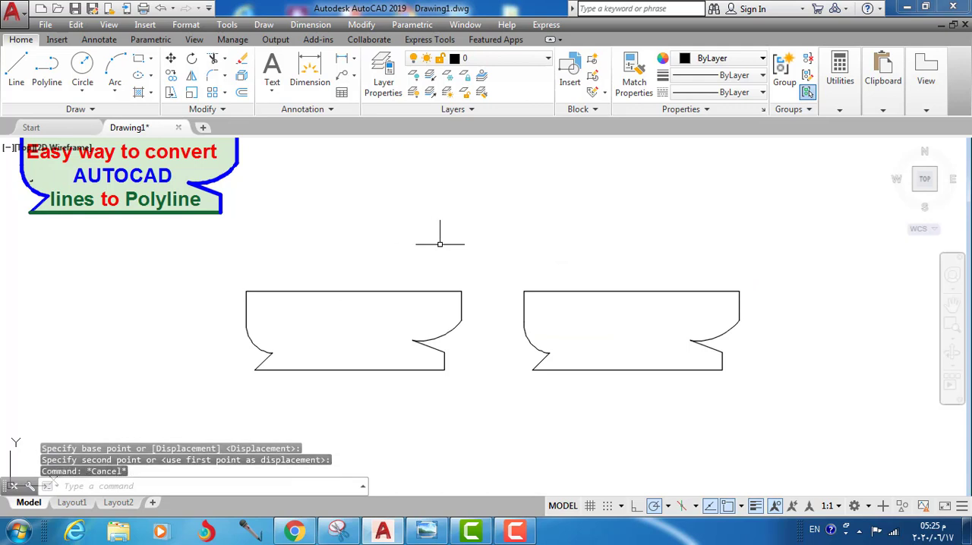
Step: Select the original outline's top line and then the moved polyline to compare separate segments with a single object
click(595, 291)
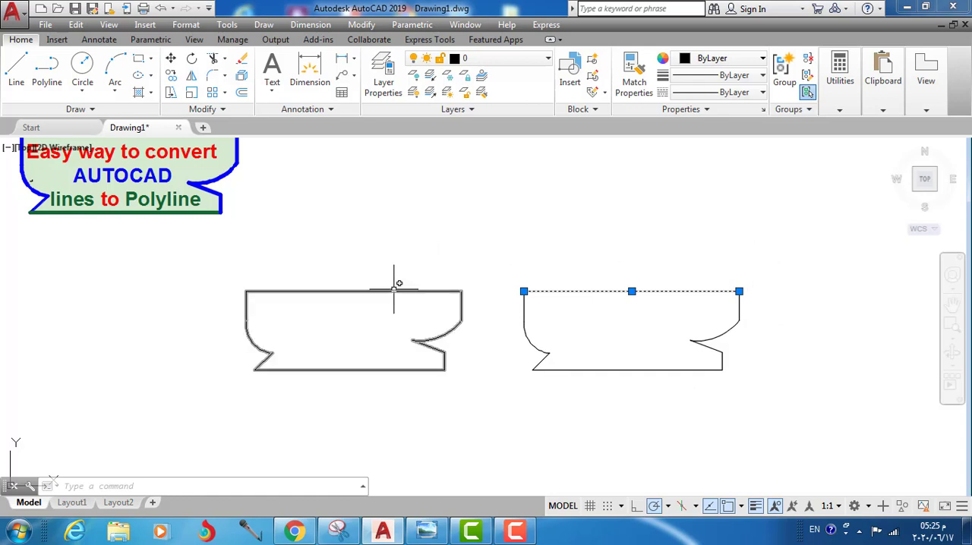
key(Escape)
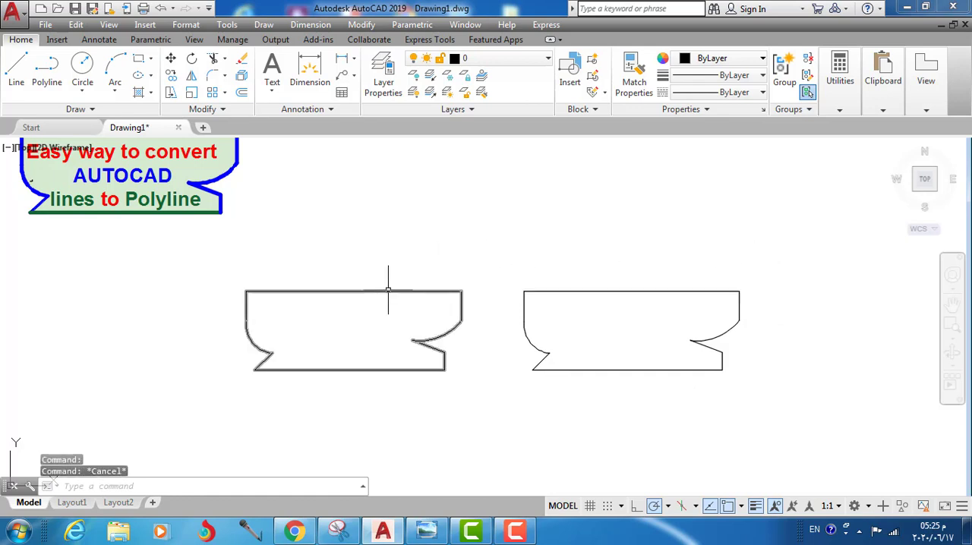
click(388, 291)
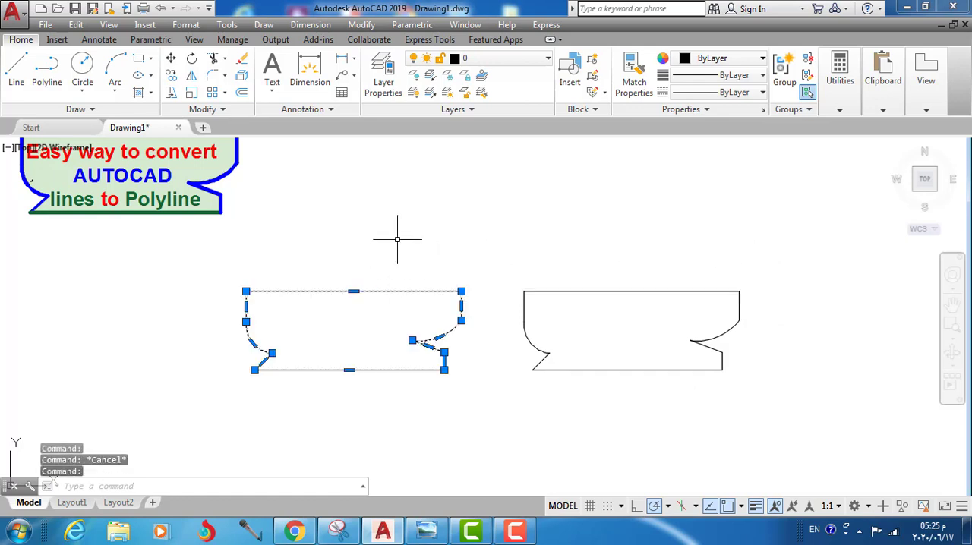
Step: Open the moved polyline's Properties and examine its geometry values, including area and length
right_click(396, 219)
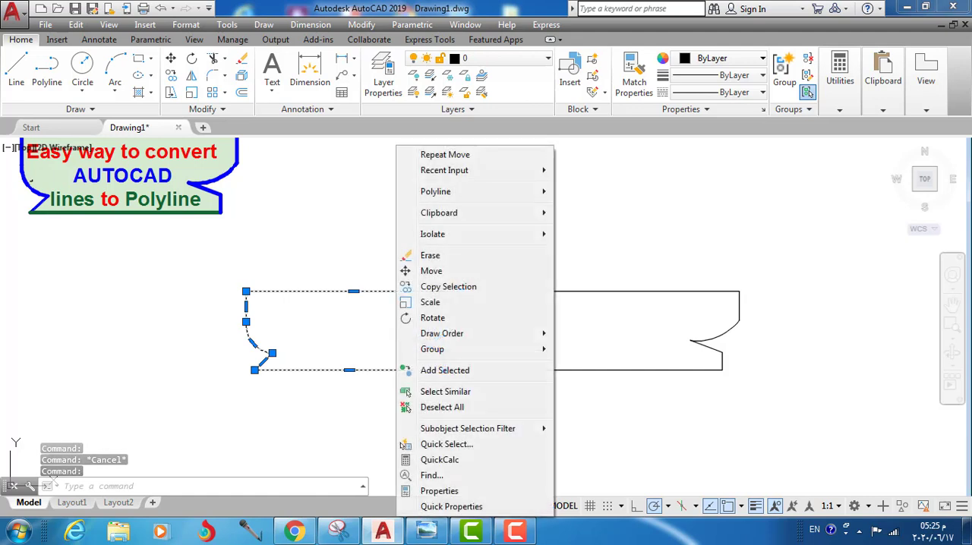
click(440, 490)
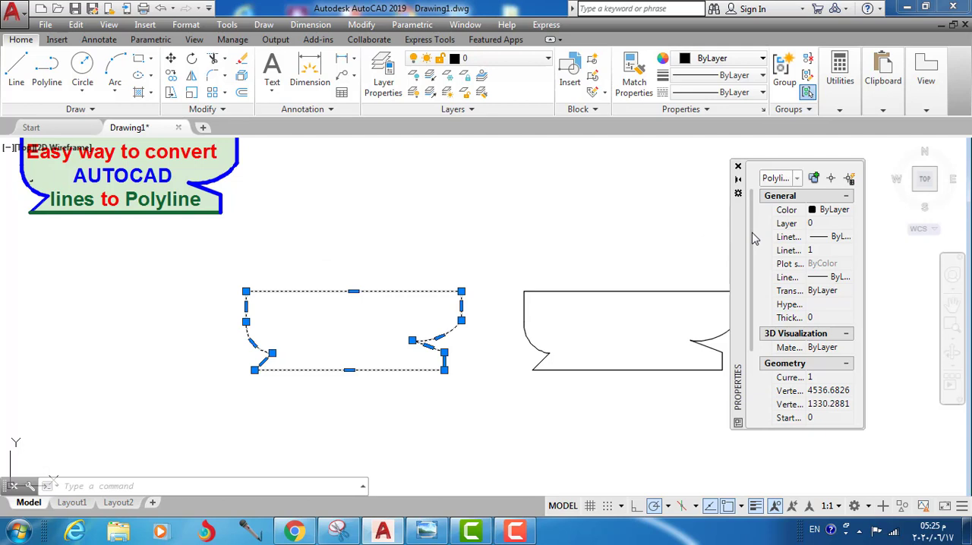
drag(753, 238, 754, 349)
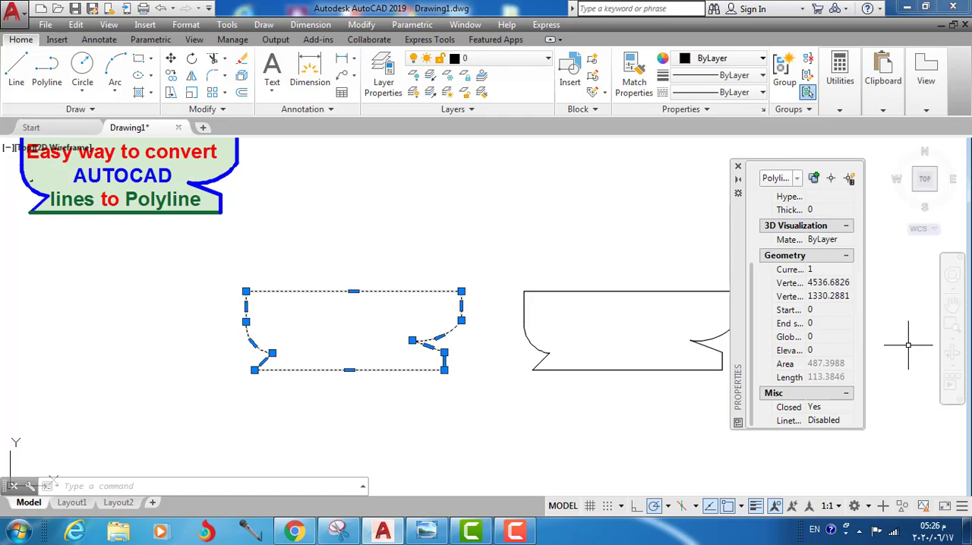
Step: Copy a screenshot of the polyline's Area and Length properties and paste the image inside the moved polyline
key(Print)
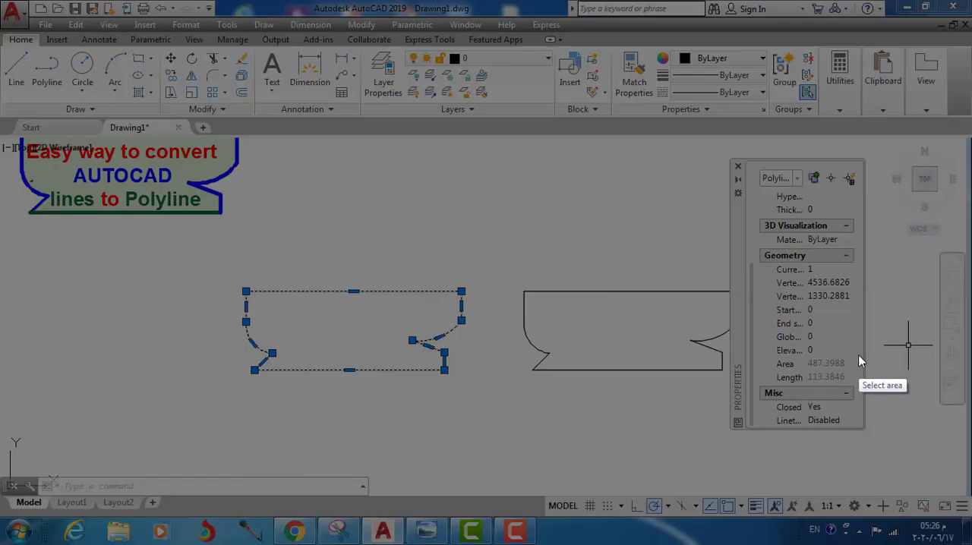
drag(857, 355, 769, 385)
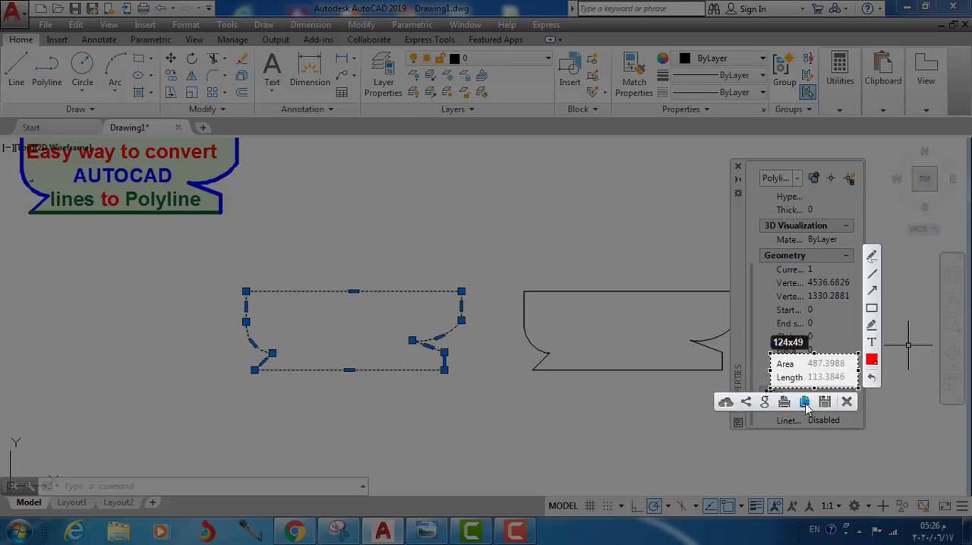
click(804, 402)
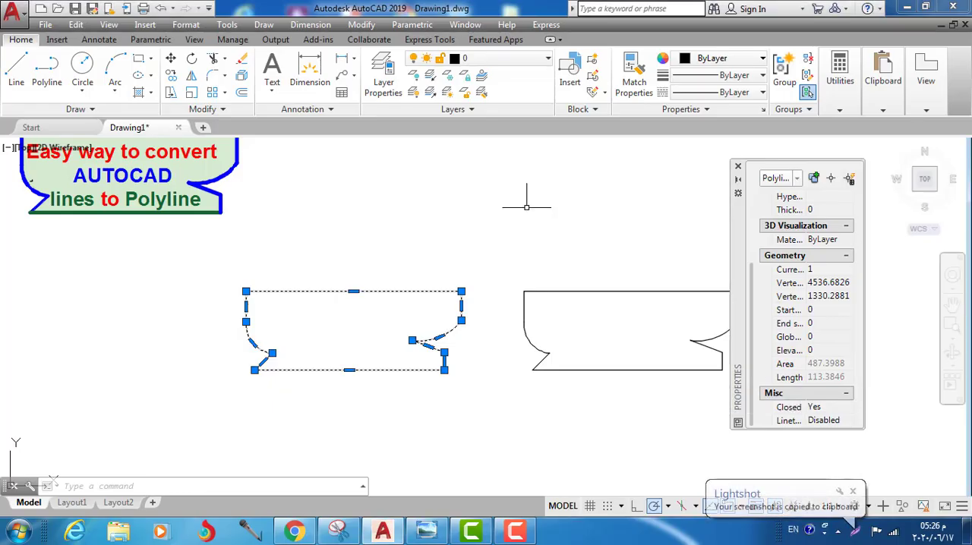
key(Escape)
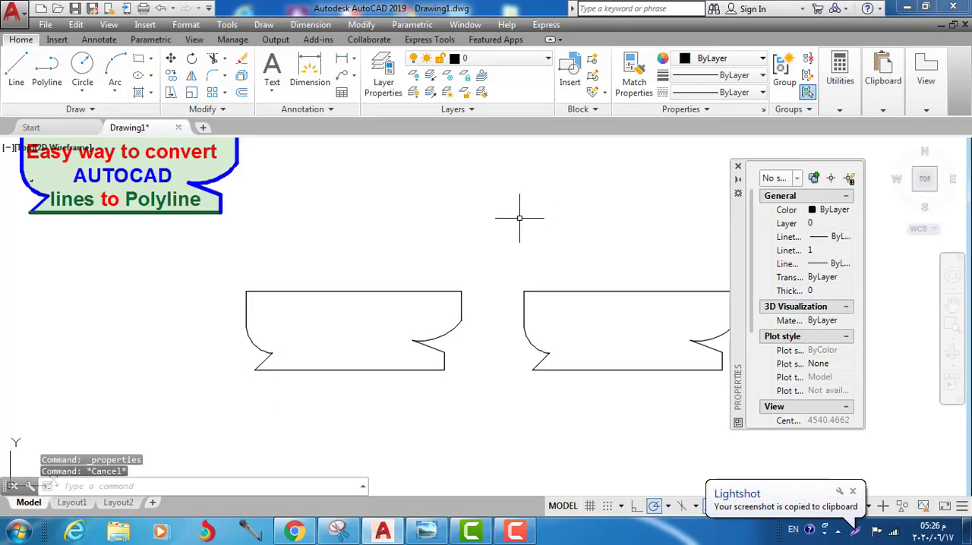
key(ctrl+v)
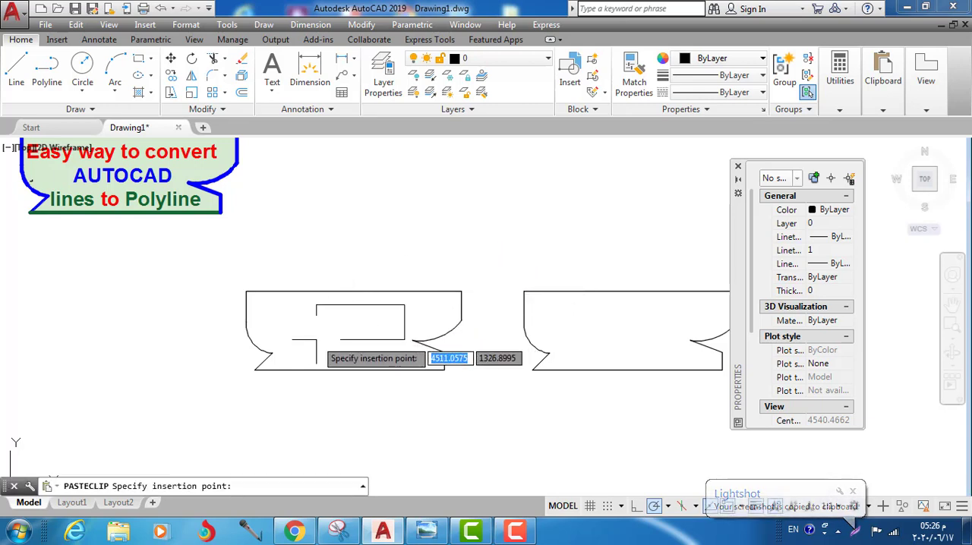
click(306, 340)
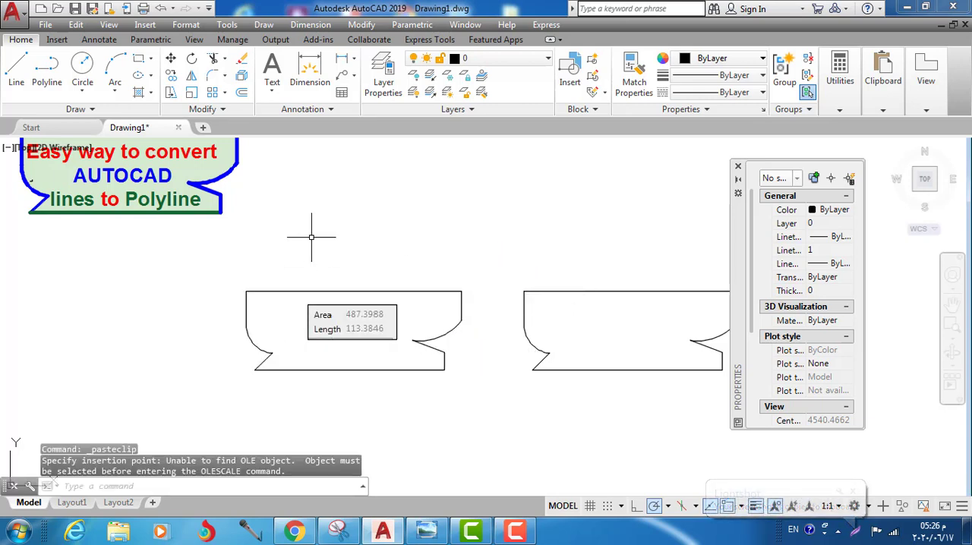
Step: Examine the pasted area and length image up close and select the surrounding polyline to check it is one object
scroll(322, 241, up, 2)
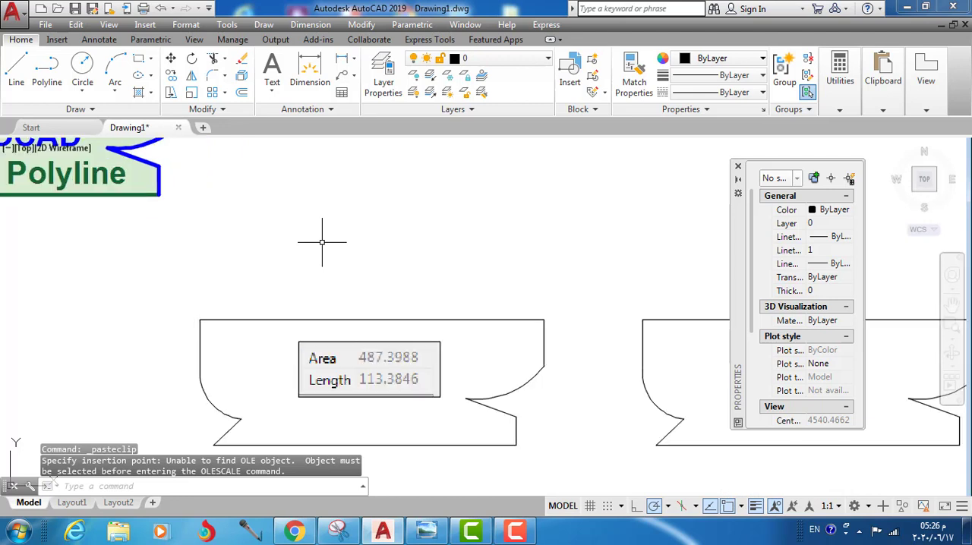
click(951, 303)
drag(583, 389, 636, 296)
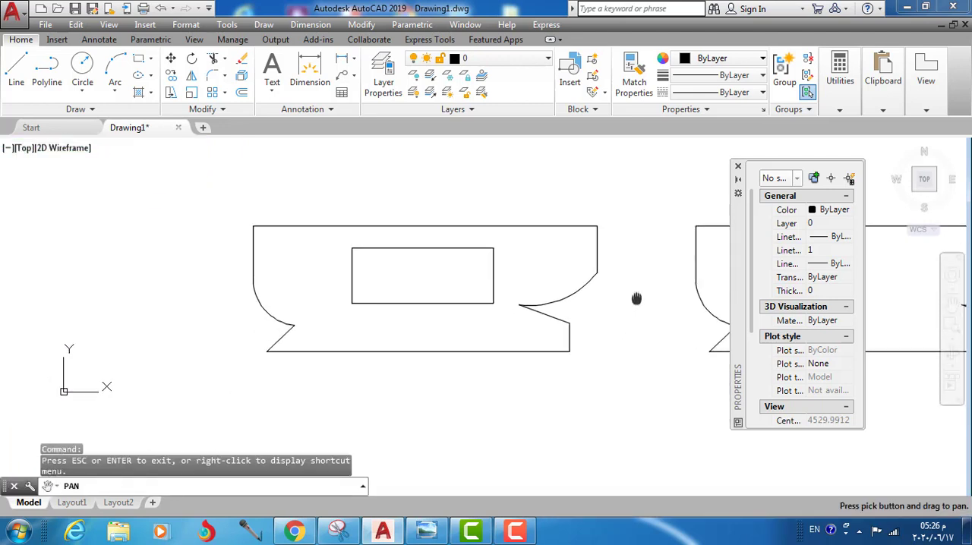
scroll(607, 307, up, 2)
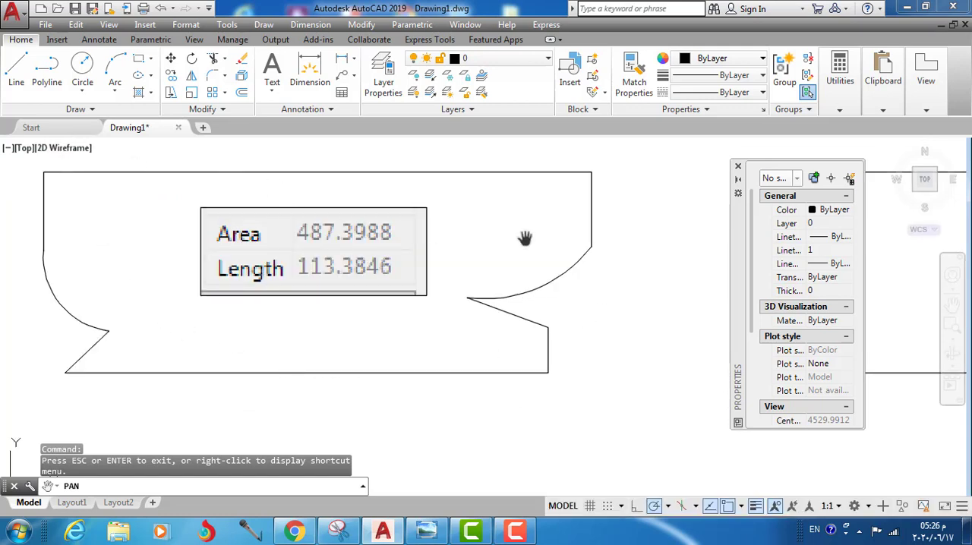
key(Escape)
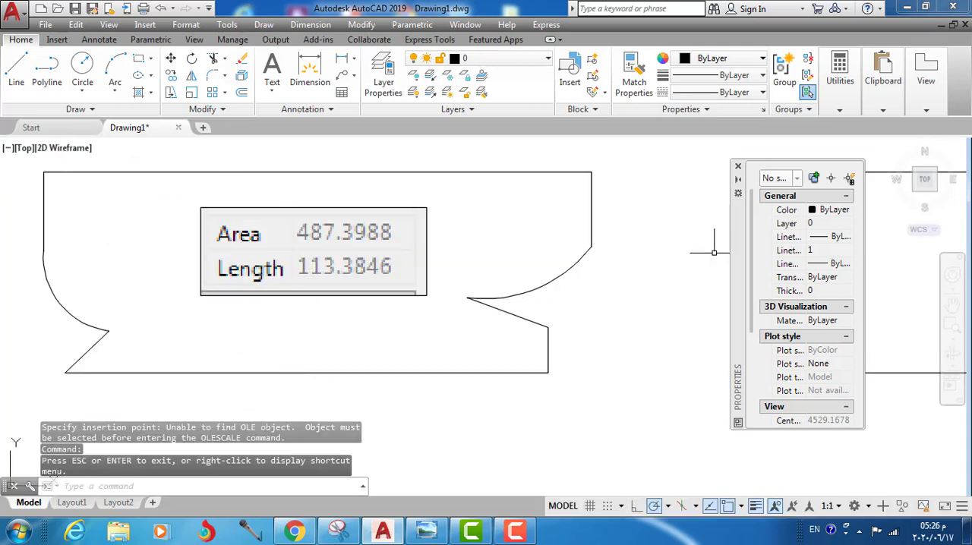
click(357, 173)
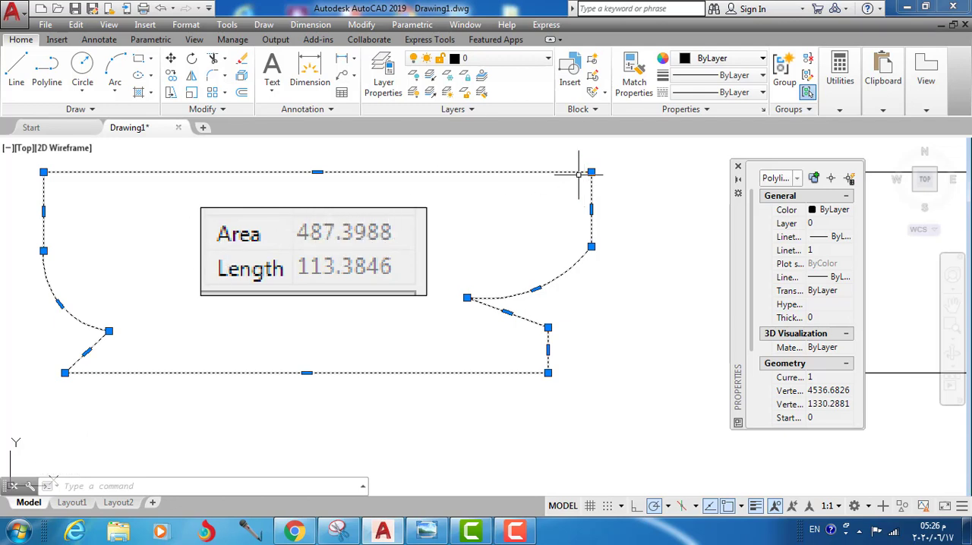
key(Escape)
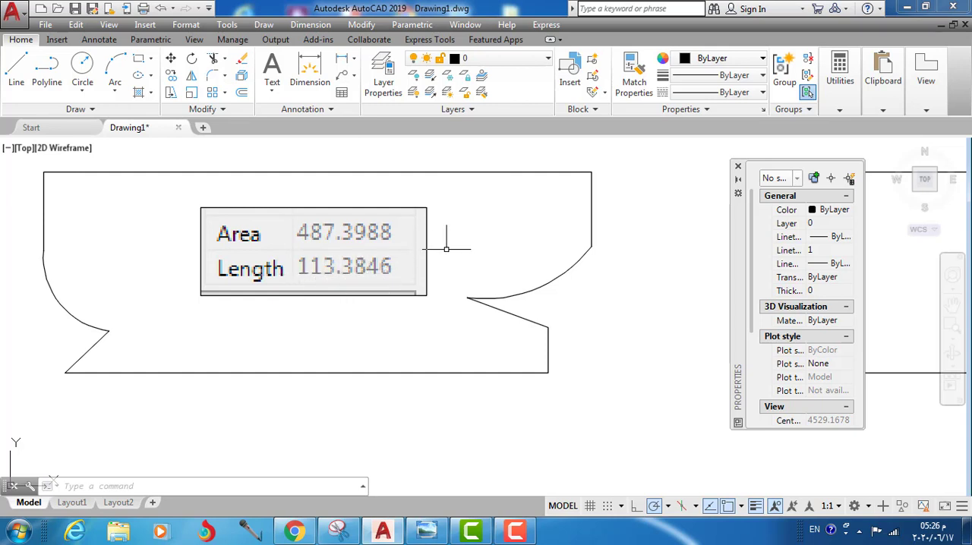
key(Escape)
key(Escape)
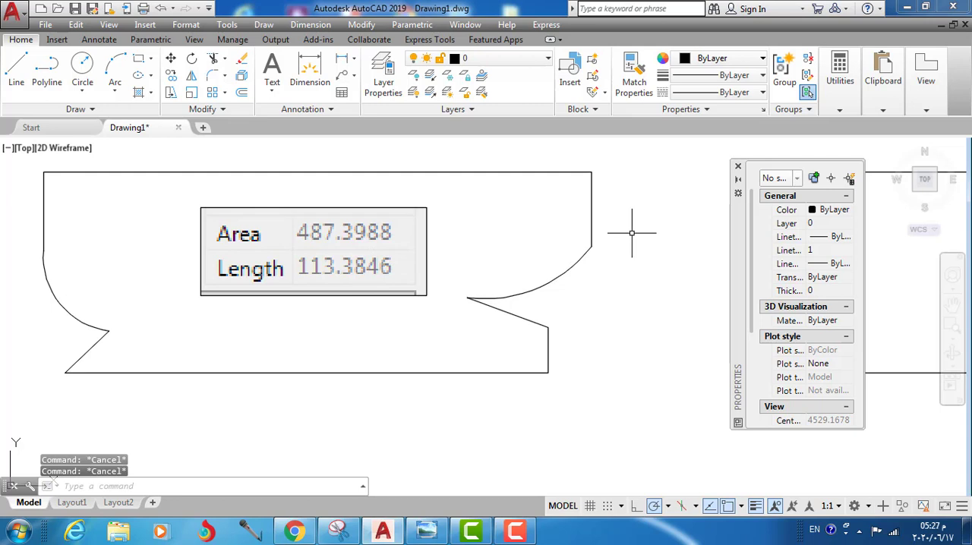
scroll(632, 233, down, 4)
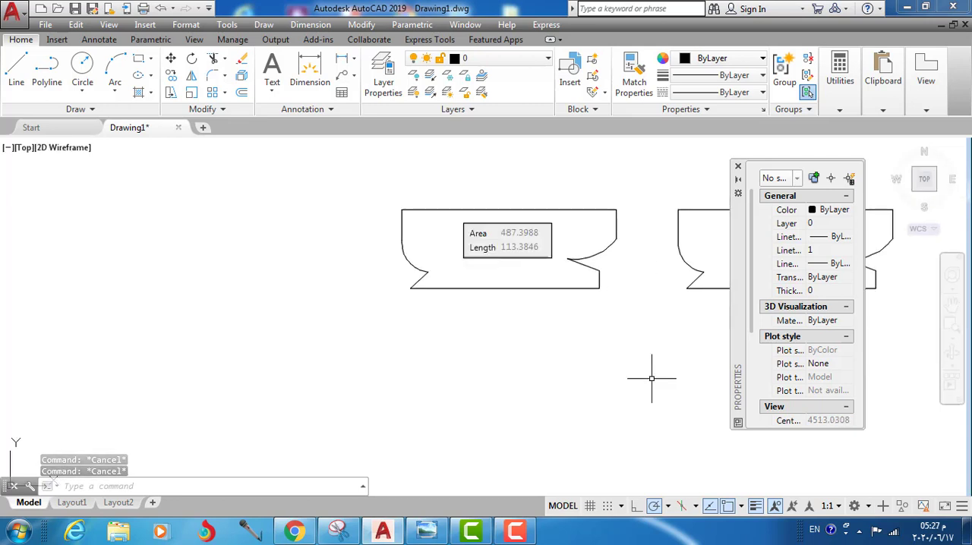
click(953, 304)
mouse_move(705, 319)
mouse_down()
mouse_move(460, 342)
mouse_move(502, 387)
mouse_move(756, 475)
mouse_up()
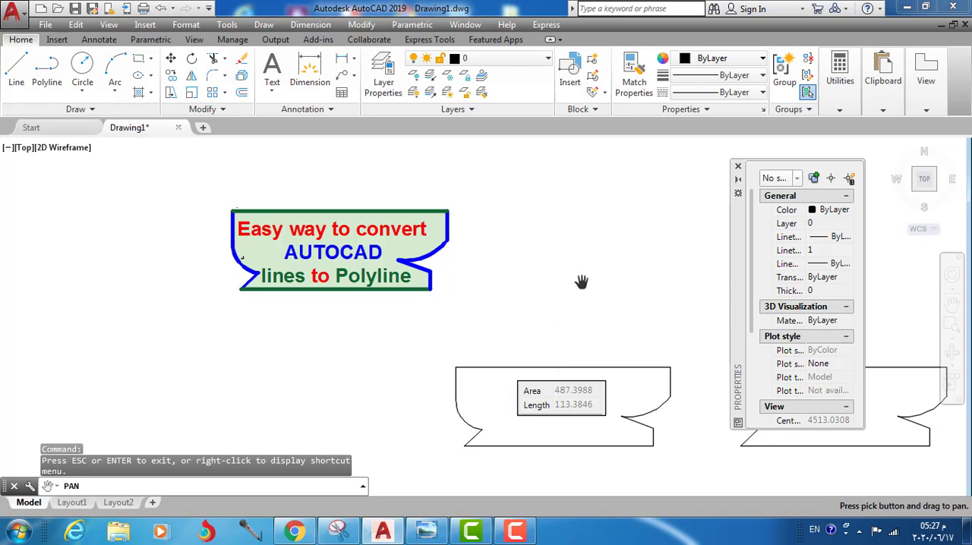
click(517, 534)
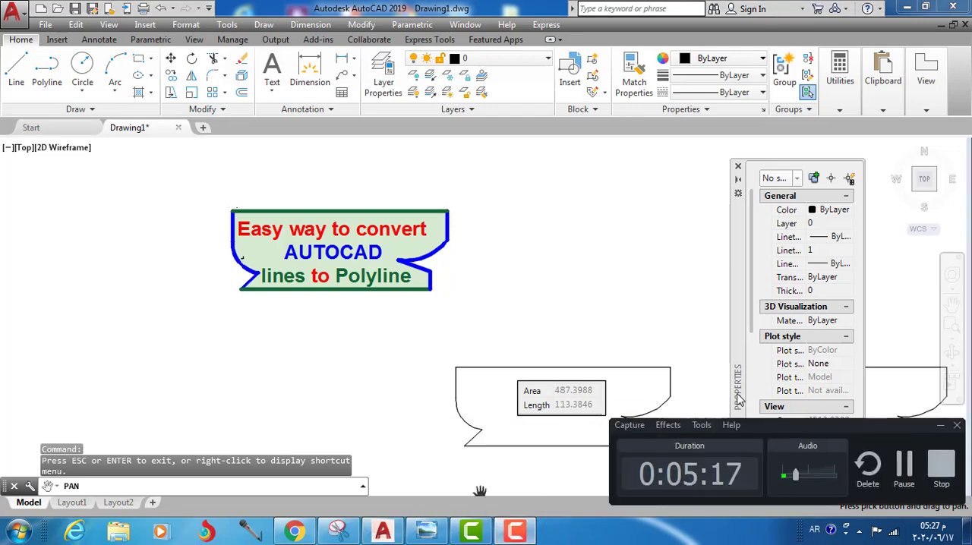